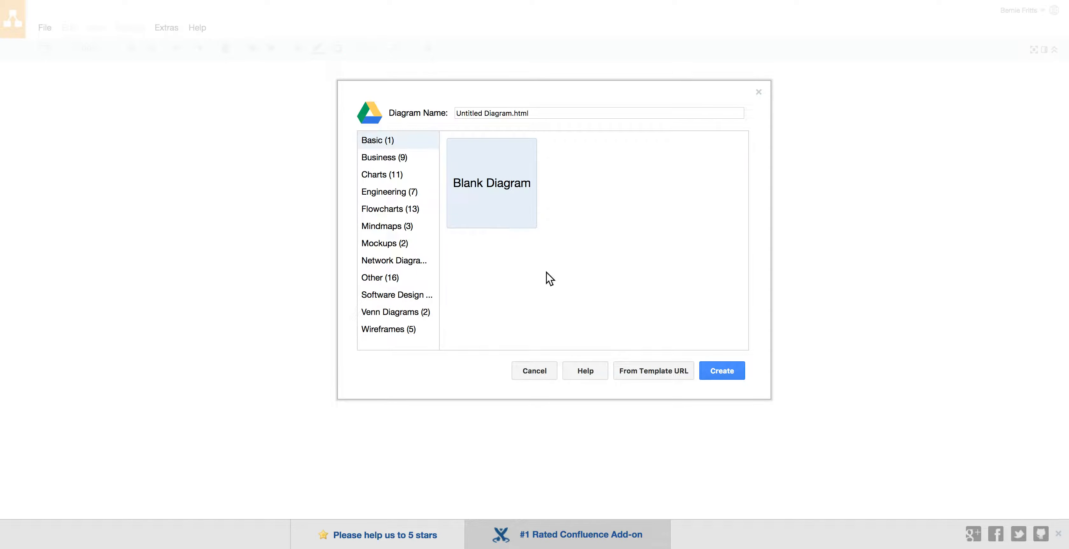
# Create a blank diagram named Untitled Diagram.html and apply the shape library selection with General and UML enabled
pyautogui.click(726, 372)
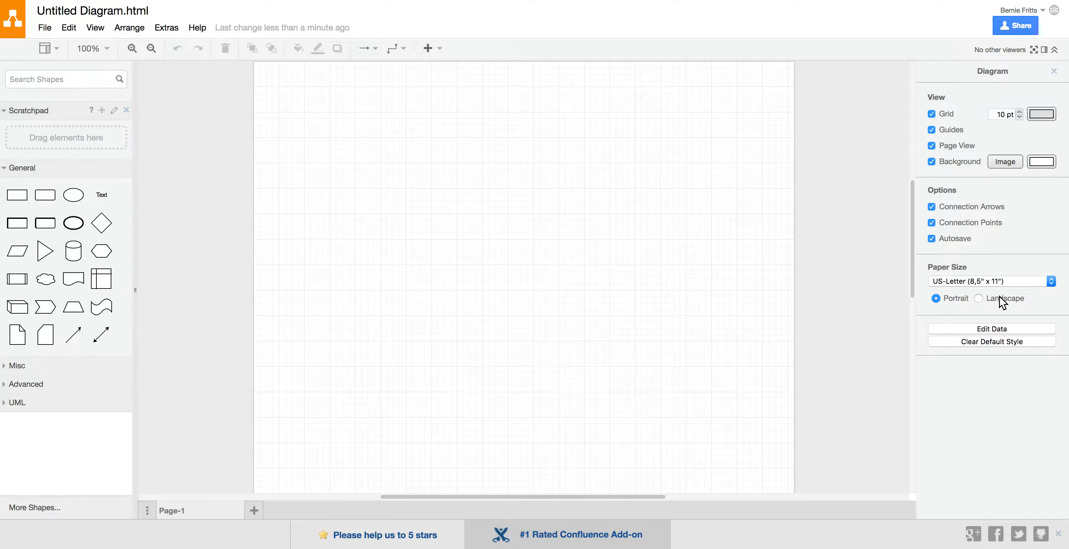
pyautogui.click(981, 282)
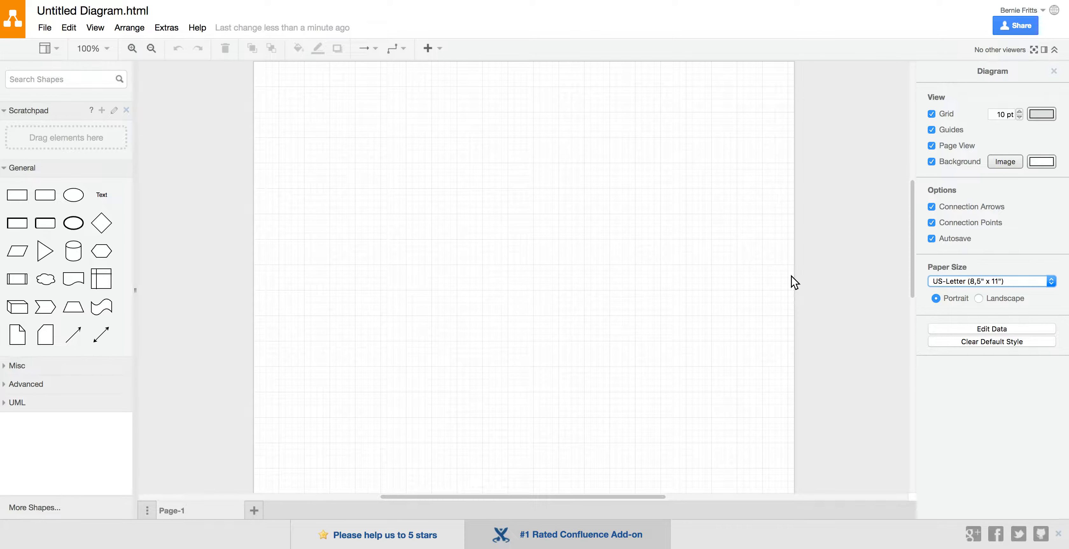
pyautogui.scroll(-1, 790, 266)
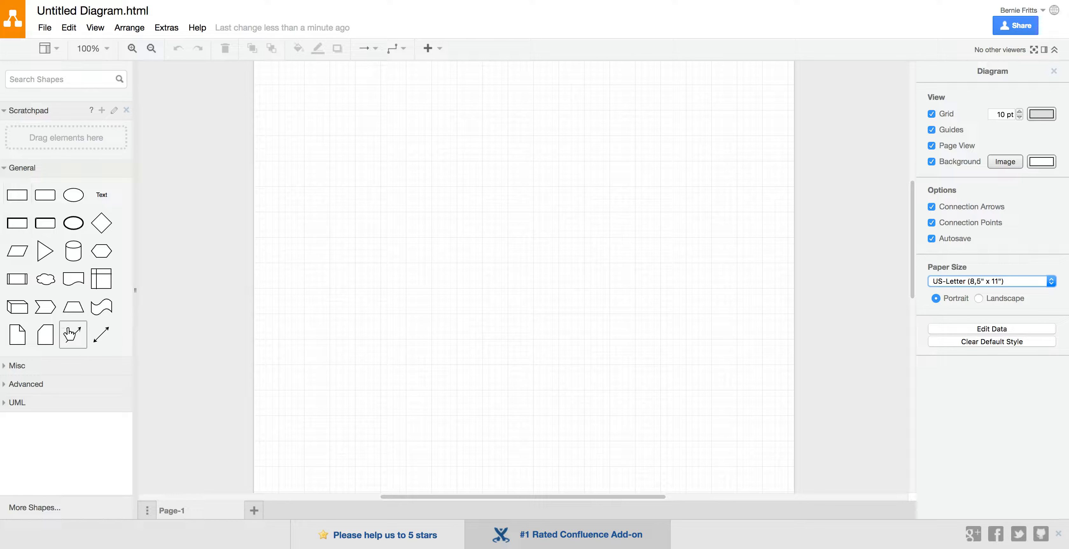
pyautogui.click(44, 509)
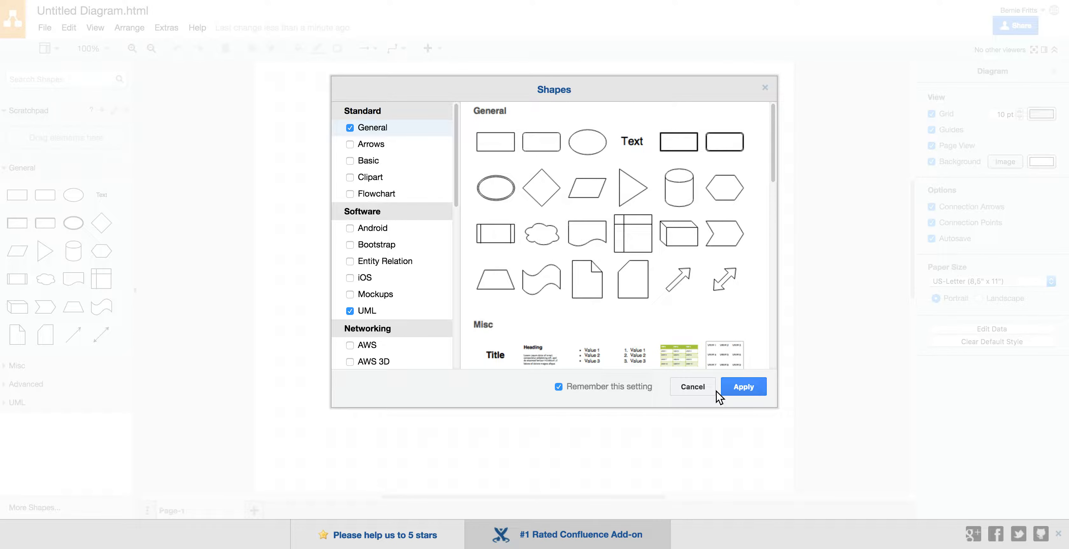
pyautogui.click(744, 386)
# Place a Text shape in the upper part of the page and enlarge it into a wider, taller box
pyautogui.moveTo(21, 197)
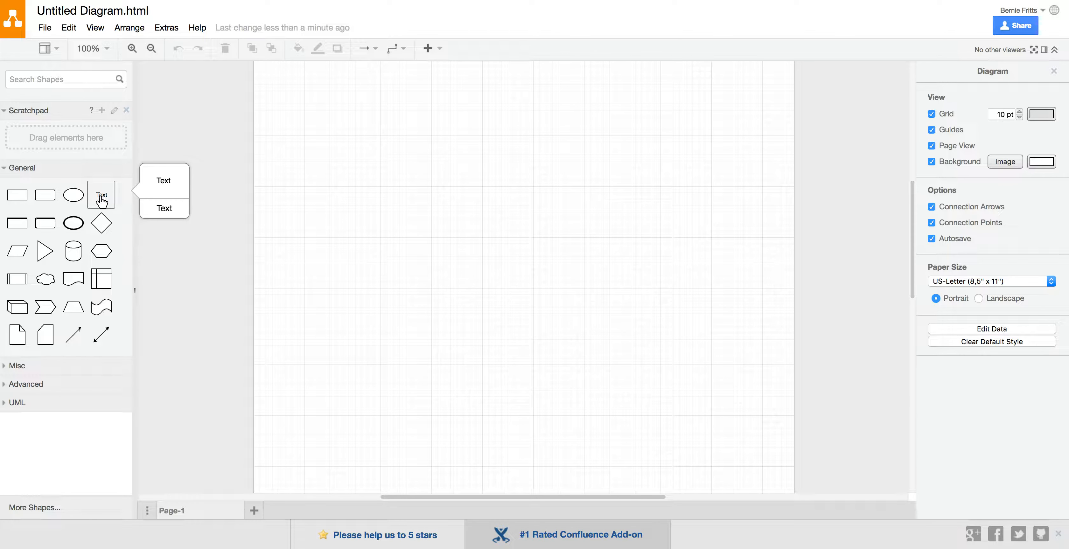
pyautogui.moveTo(102, 200); pyautogui.dragTo(428, 183)
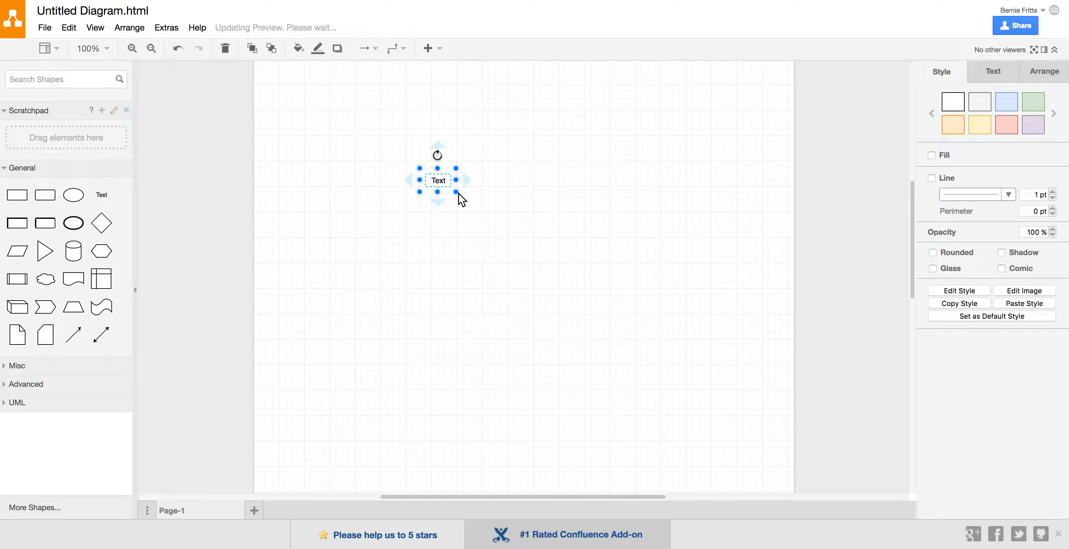
pyautogui.moveTo(457, 191); pyautogui.dragTo(492, 212)
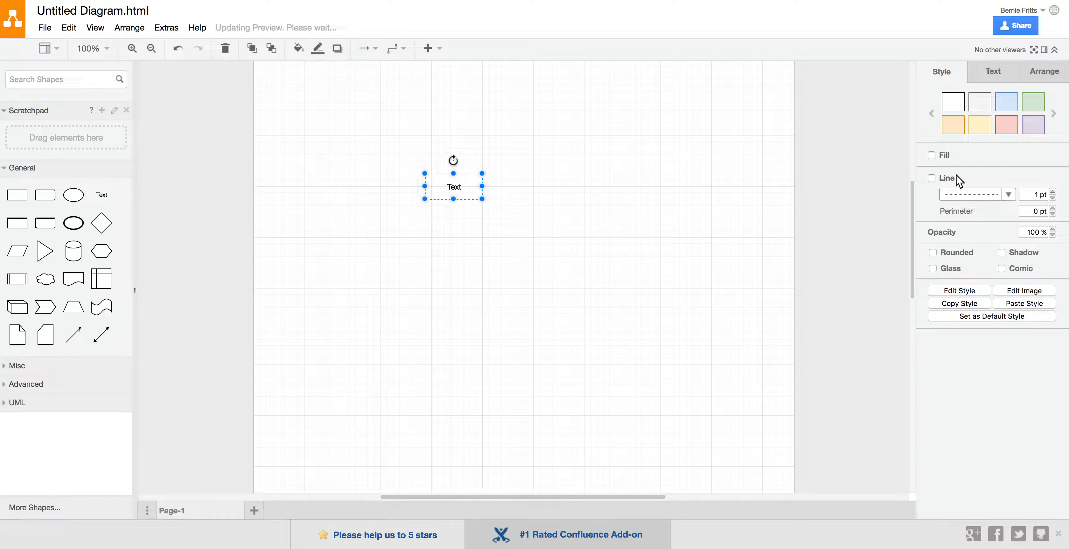
# Turn on the text box's outline and give it a solid black line
pyautogui.click(932, 177)
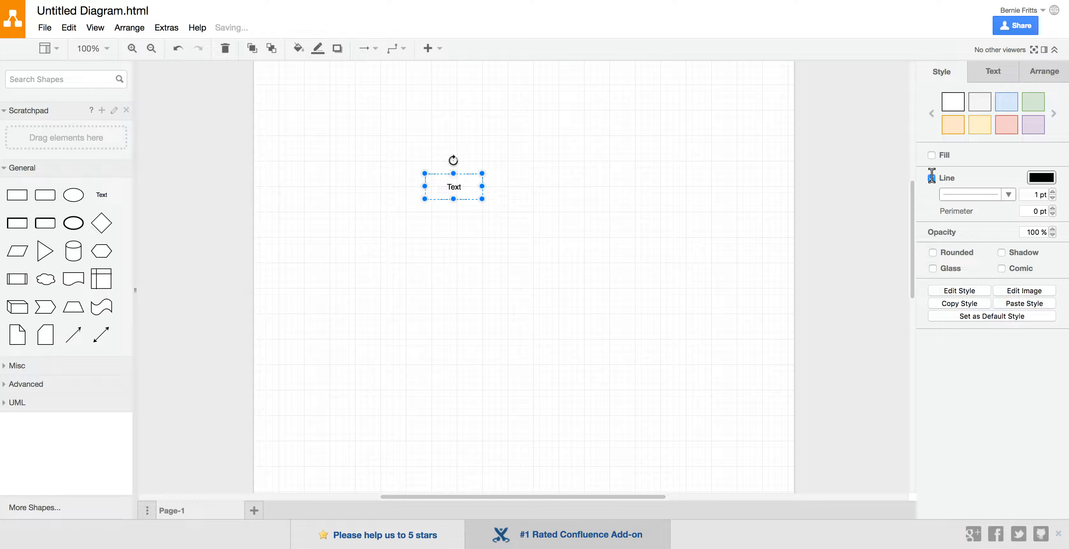
pyautogui.click(606, 205)
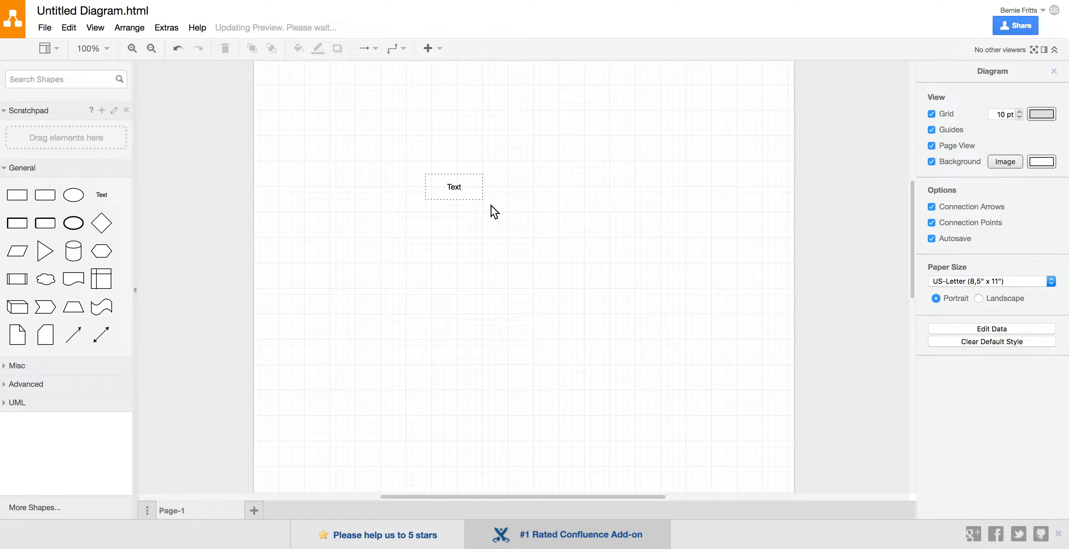
pyautogui.click(482, 198)
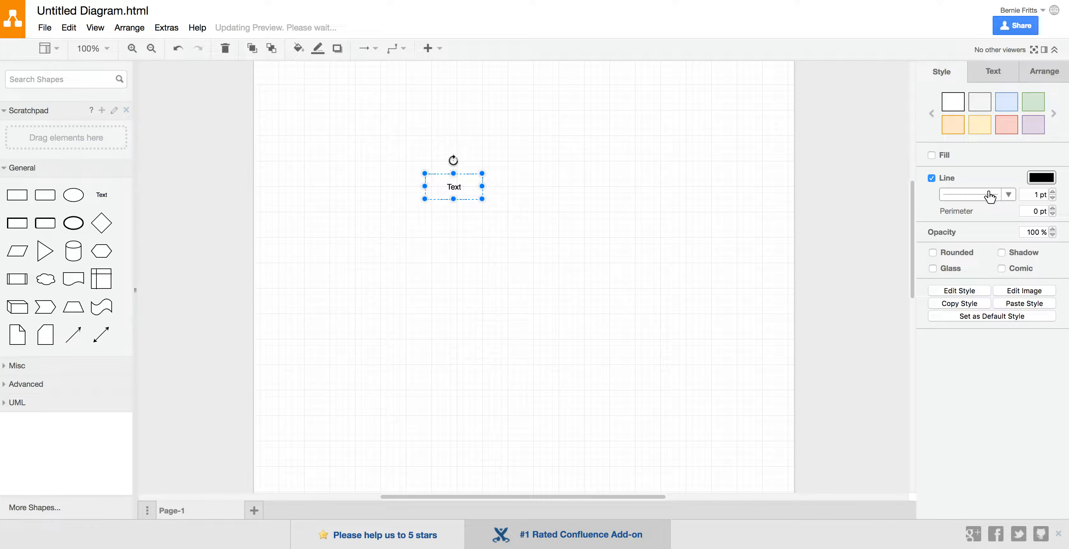
pyautogui.click(1009, 196)
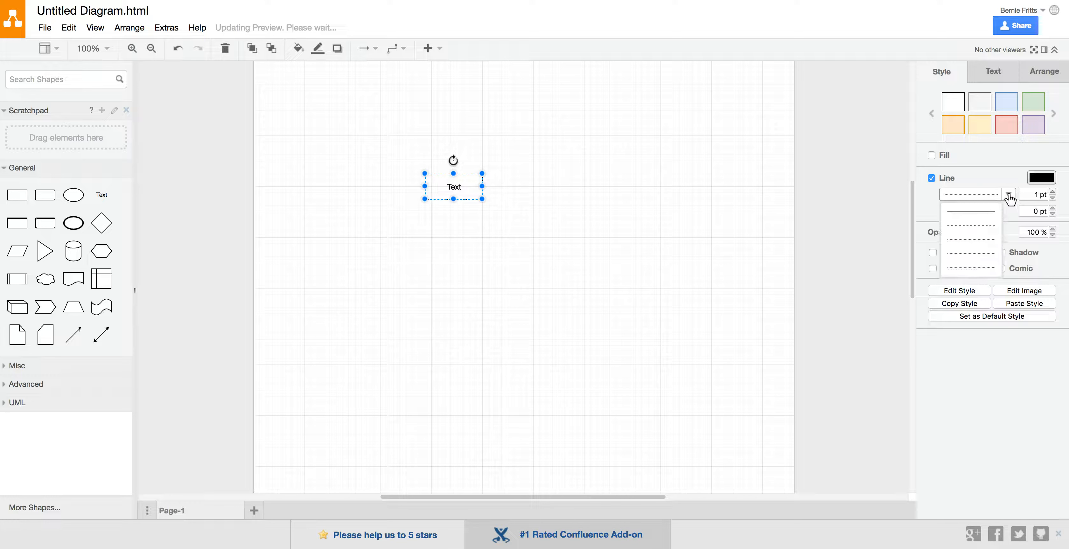
pyautogui.click(974, 210)
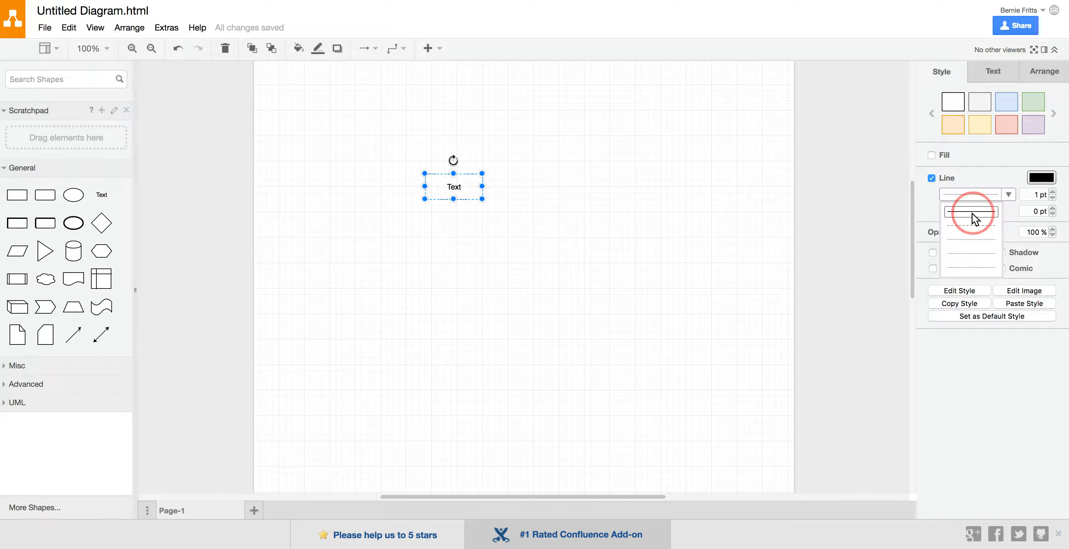
pyautogui.click(607, 202)
# Set the text box's outline width to 2 pt, trying the Comic style on and off
pyautogui.click(465, 197)
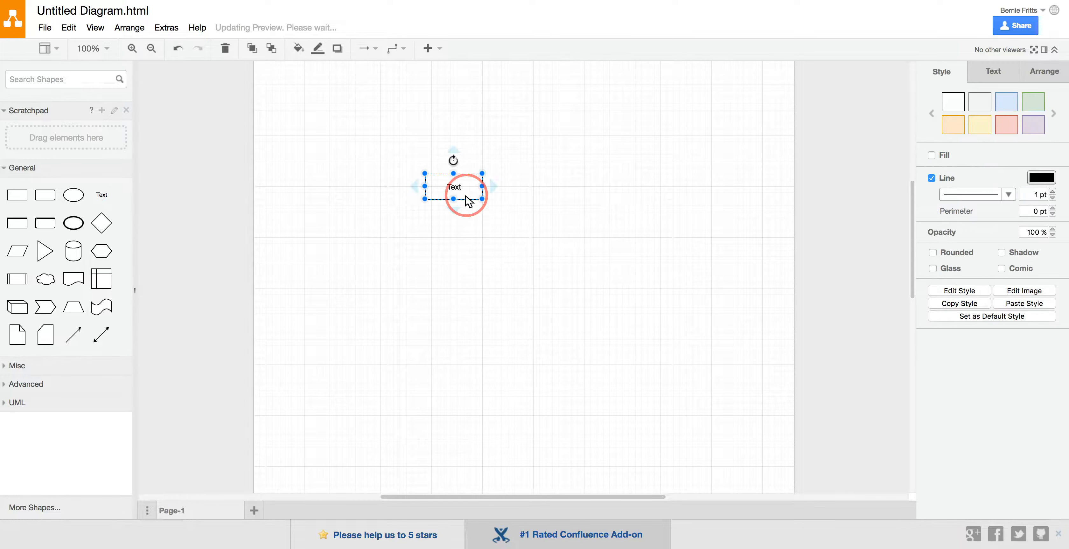
pyautogui.click(1053, 192)
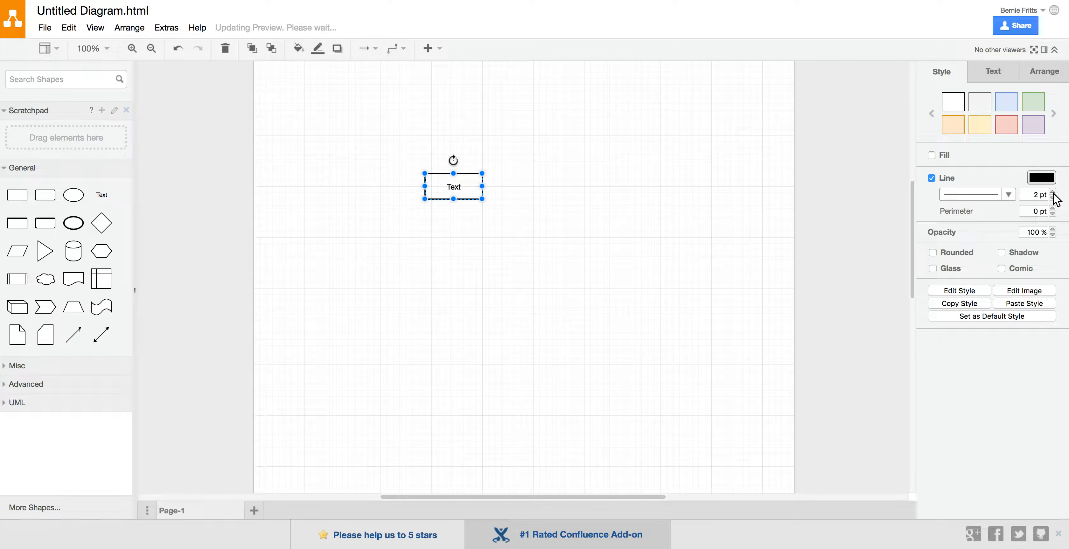
pyautogui.click(1002, 268)
pyautogui.click(1002, 269)
# Label the text box Home and add a connected copy of it directly below
pyautogui.doubleClick(456, 192)
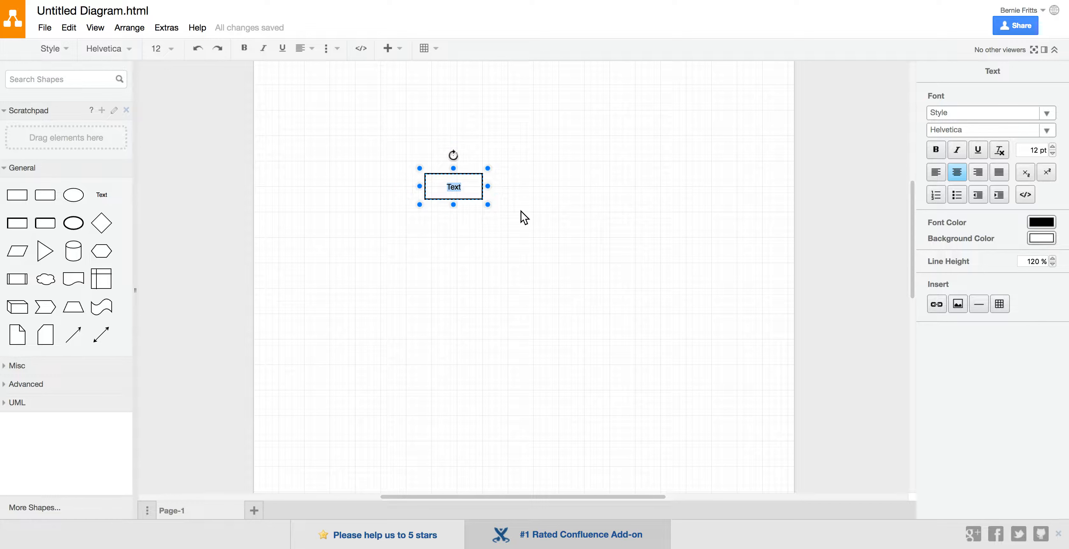
pyautogui.write('Home')
pyautogui.click(518, 237)
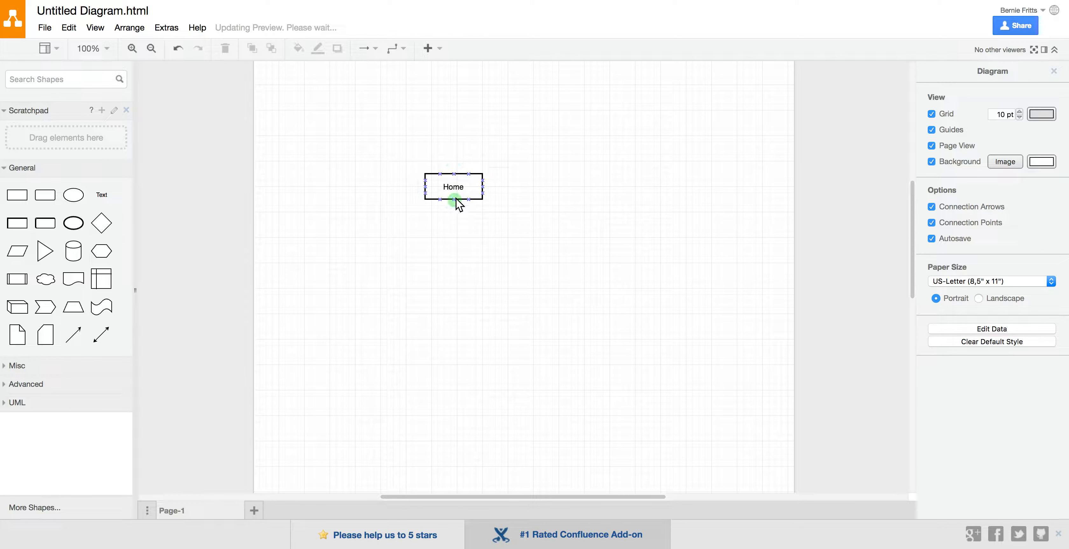
pyautogui.click(454, 210)
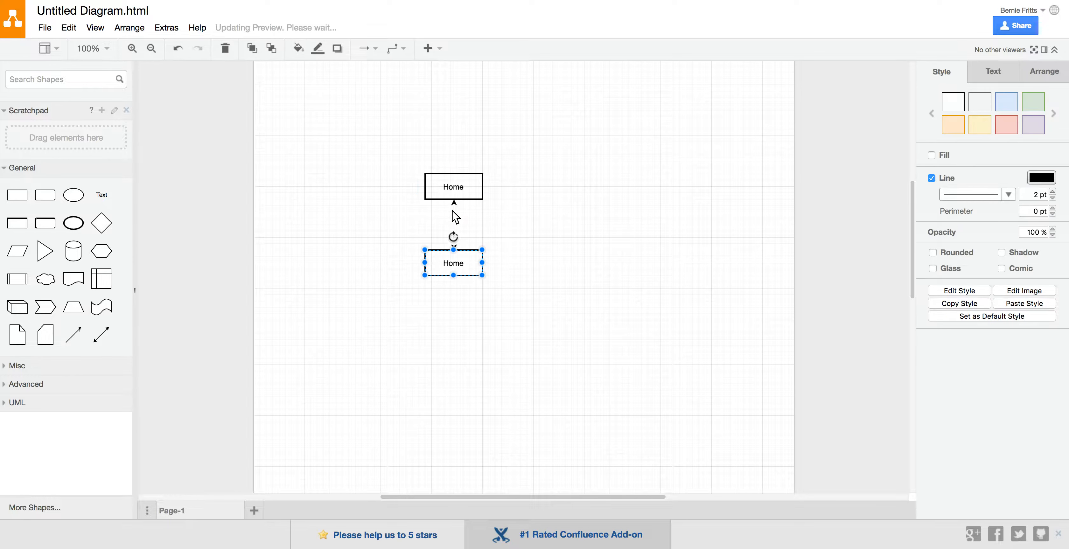
pyautogui.click(536, 264)
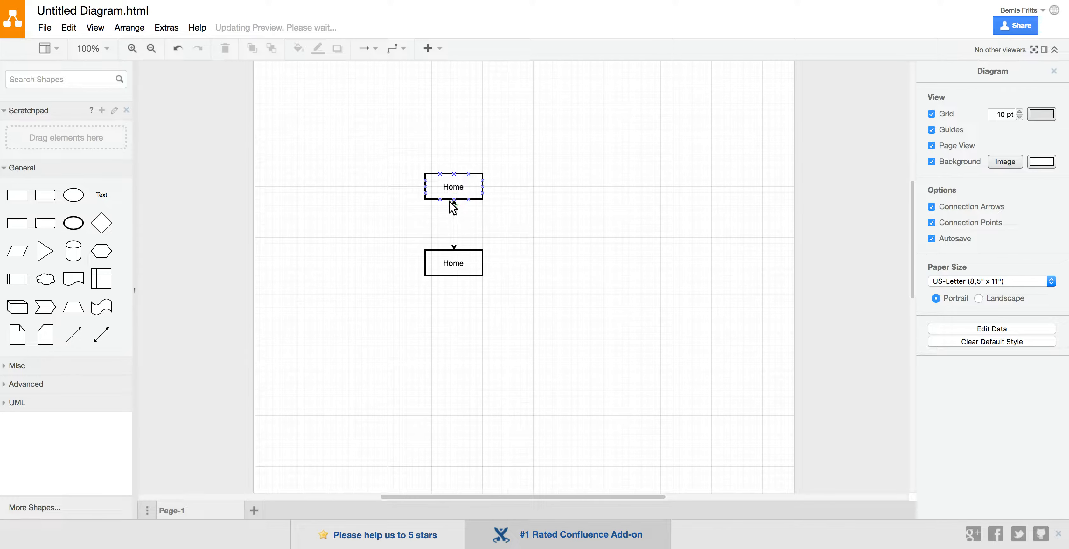
# Remove the start arrowhead from the connector between the two boxes, and restore the filled arrowhead
pyautogui.click(454, 226)
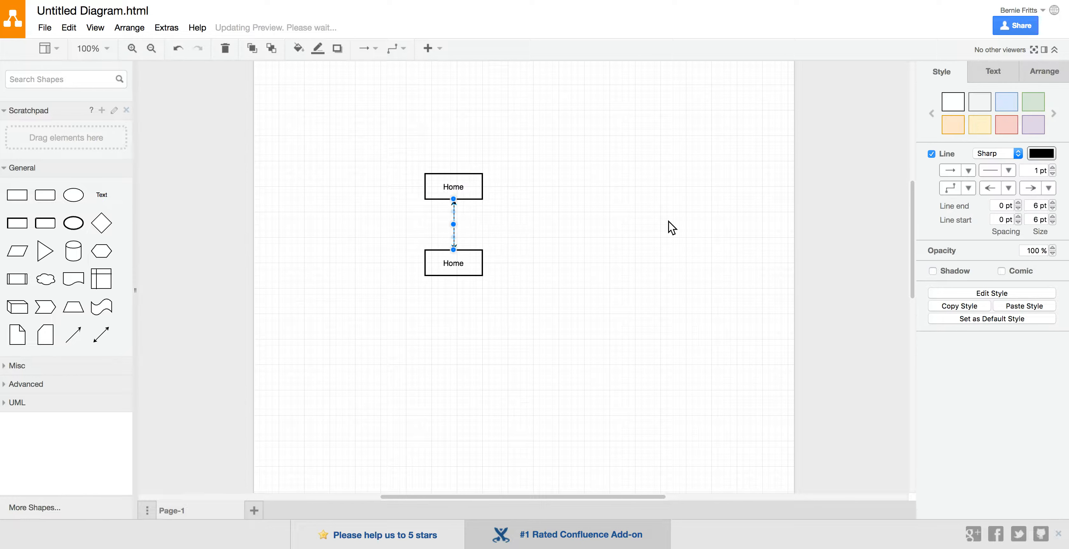
pyautogui.click(1008, 191)
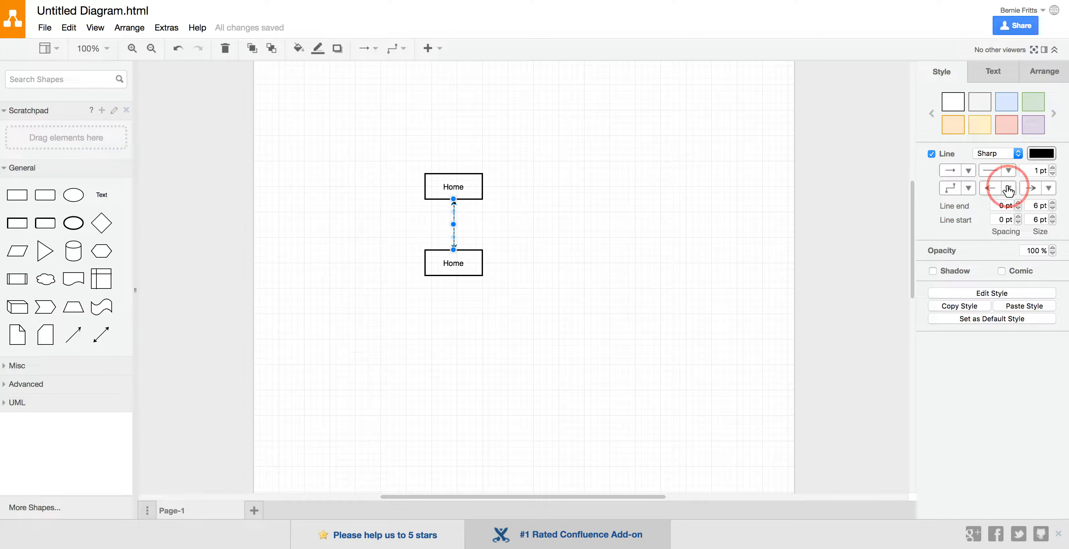
pyautogui.click(992, 21)
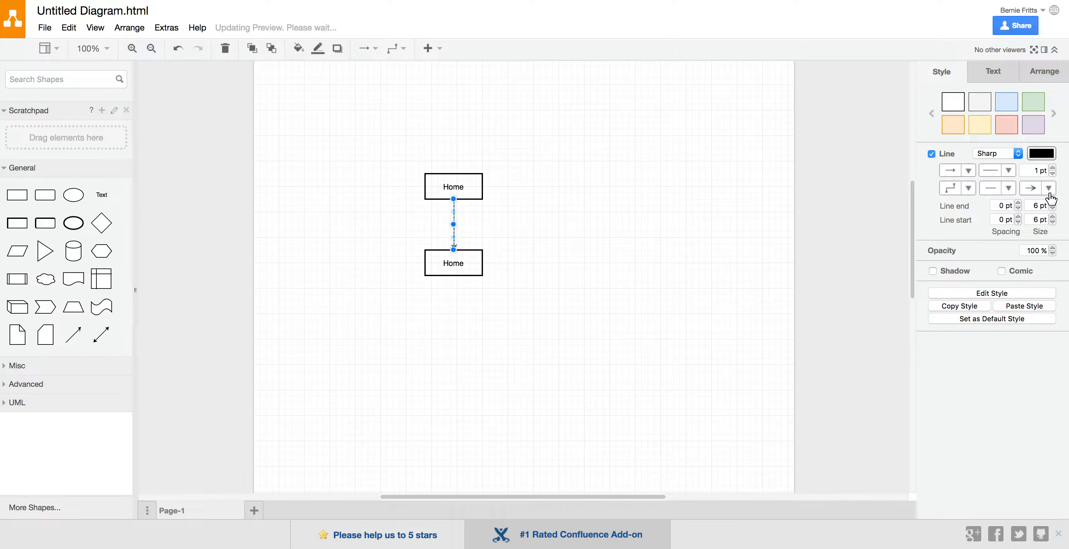
pyautogui.click(1009, 191)
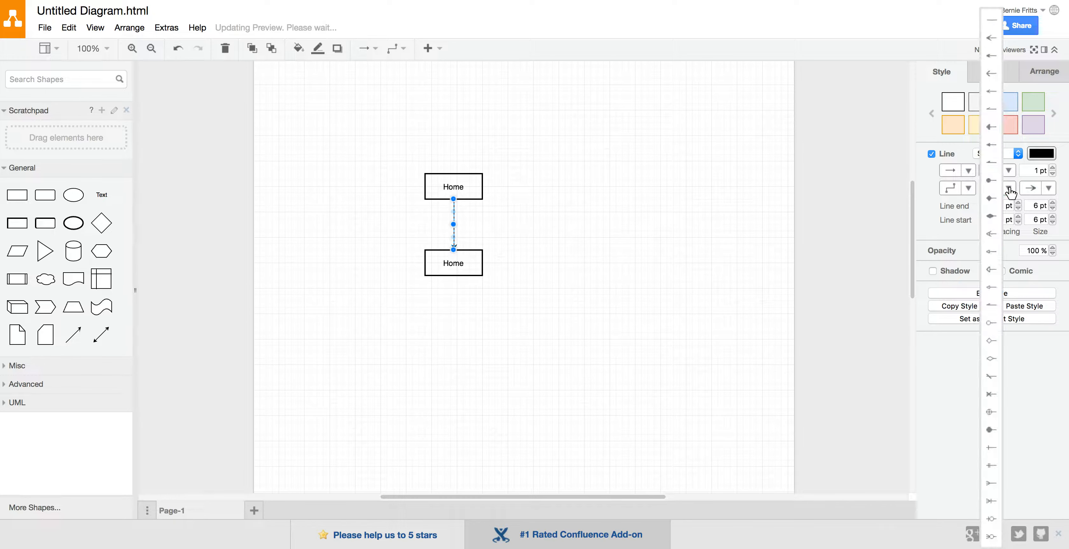
pyautogui.click(991, 38)
pyautogui.click(687, 246)
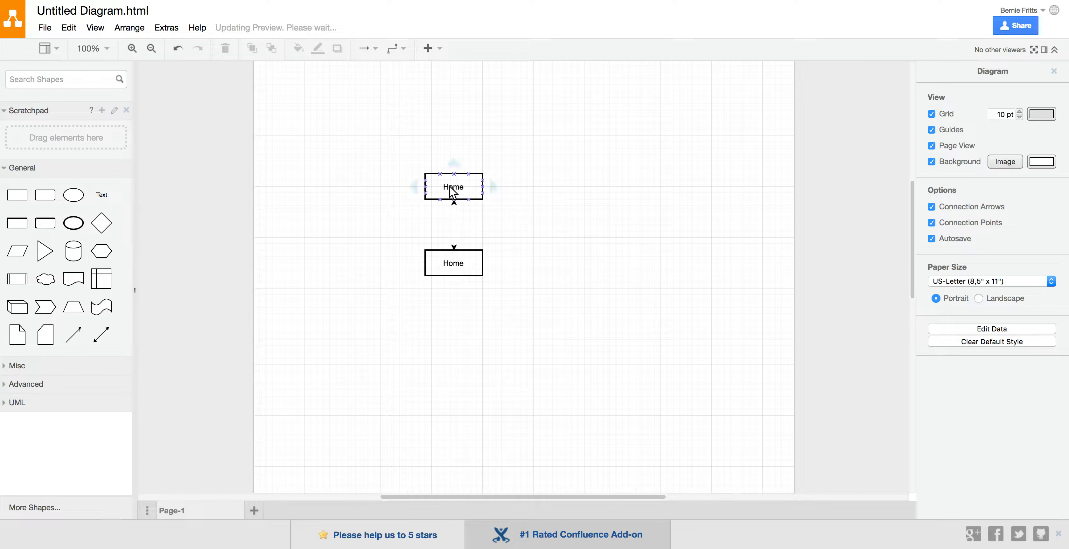
# Label the lower box Objects and delete the connector between it and the Home box
pyautogui.doubleClick(456, 272)
pyautogui.write('Objects')
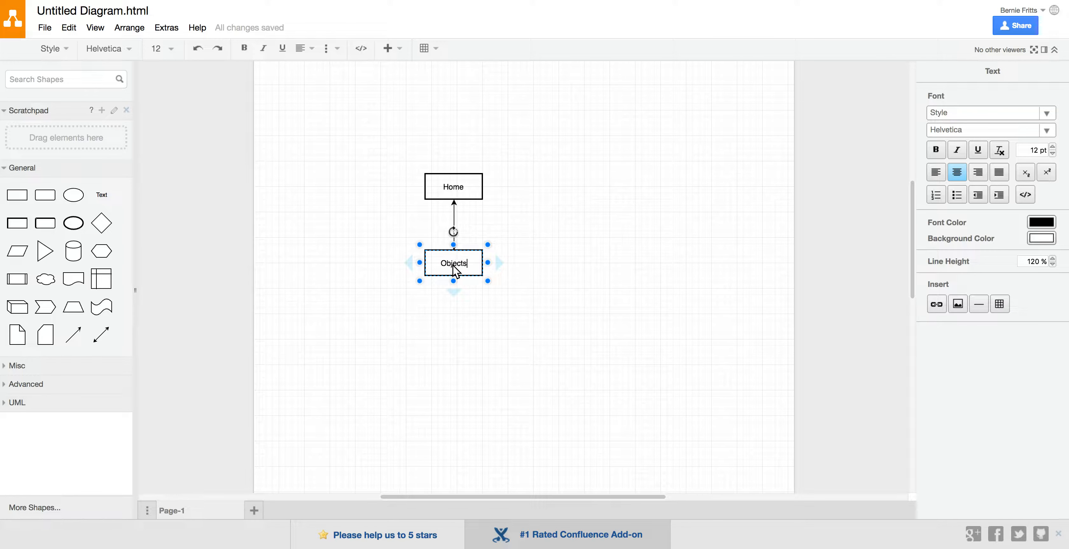
pyautogui.click(508, 363)
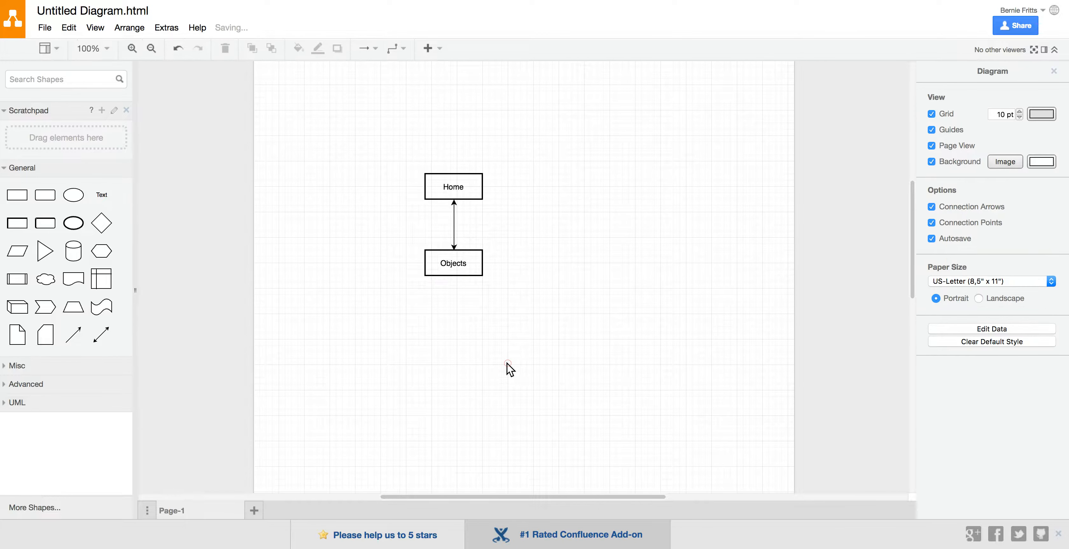
pyautogui.click(454, 234)
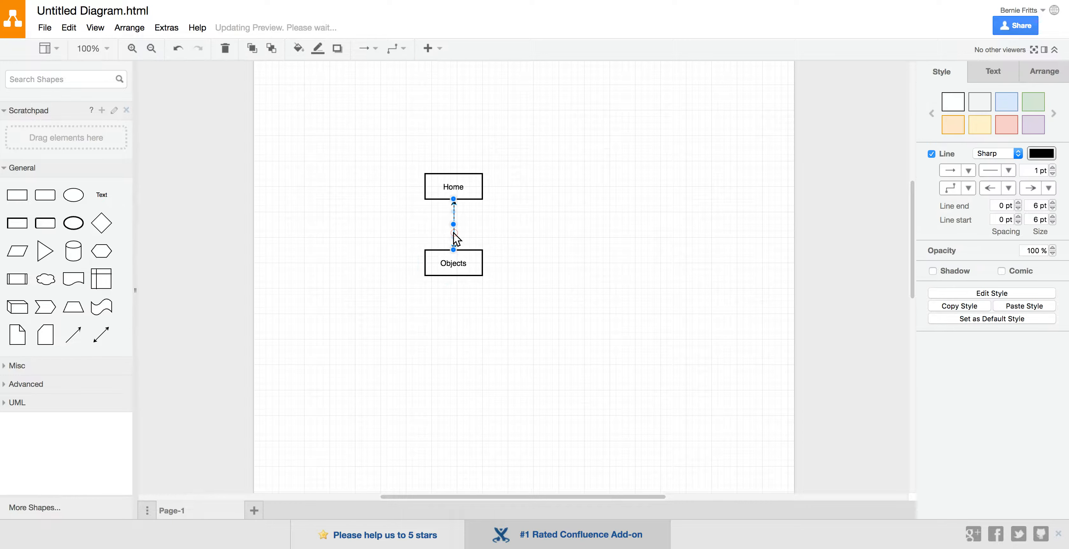
pyautogui.press('Delete')
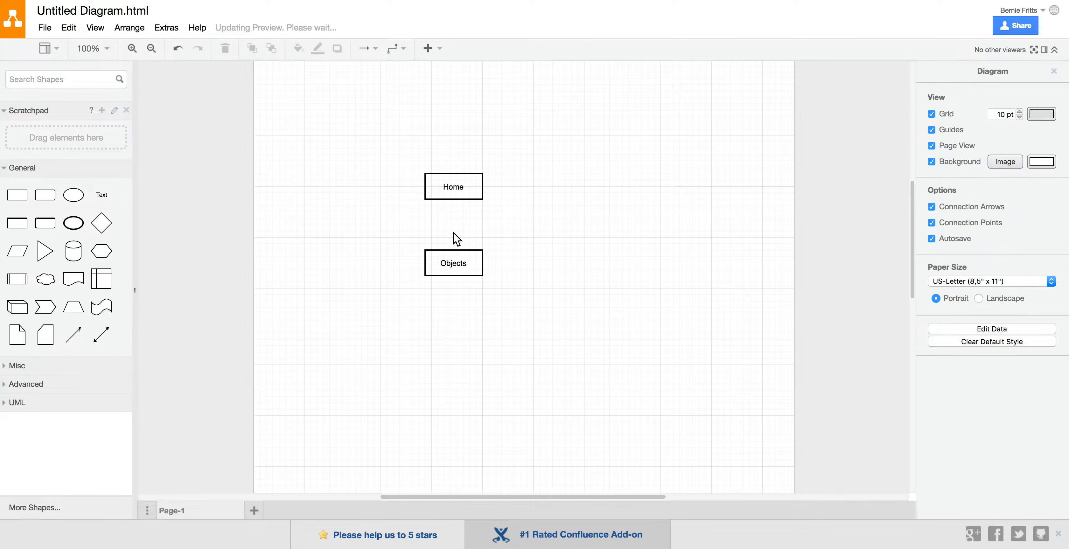
# Place a one-way connection arrow below the Objects box and stretch it into a long horizontal line
pyautogui.click(7, 367)
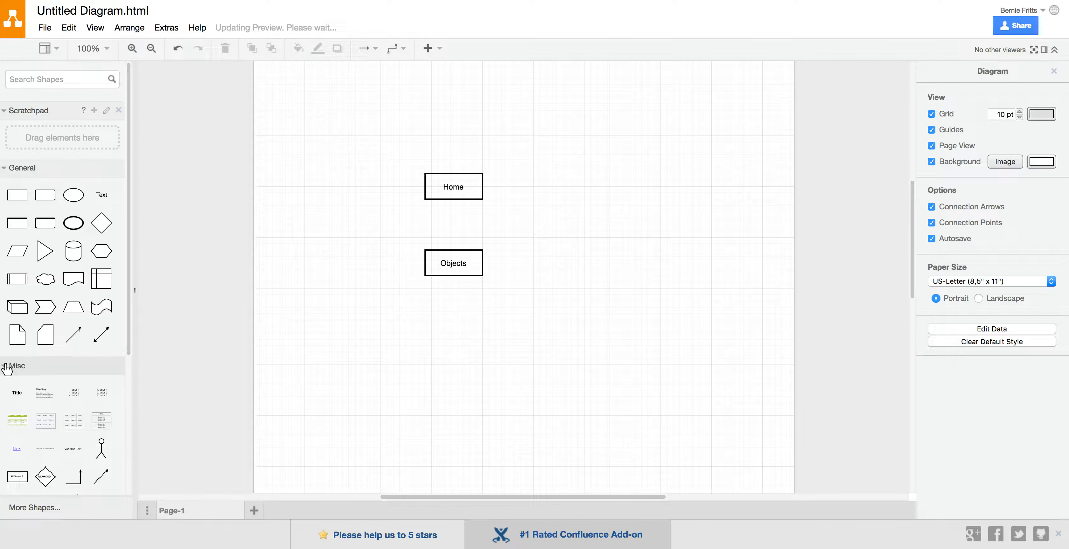
pyautogui.moveTo(106, 337)
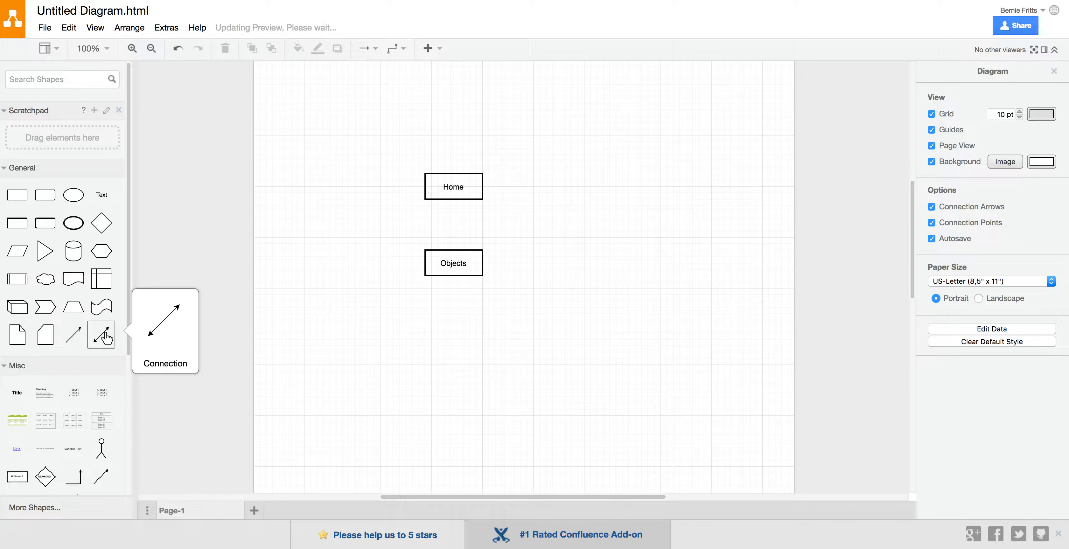
pyautogui.moveTo(106, 337); pyautogui.dragTo(413, 354)
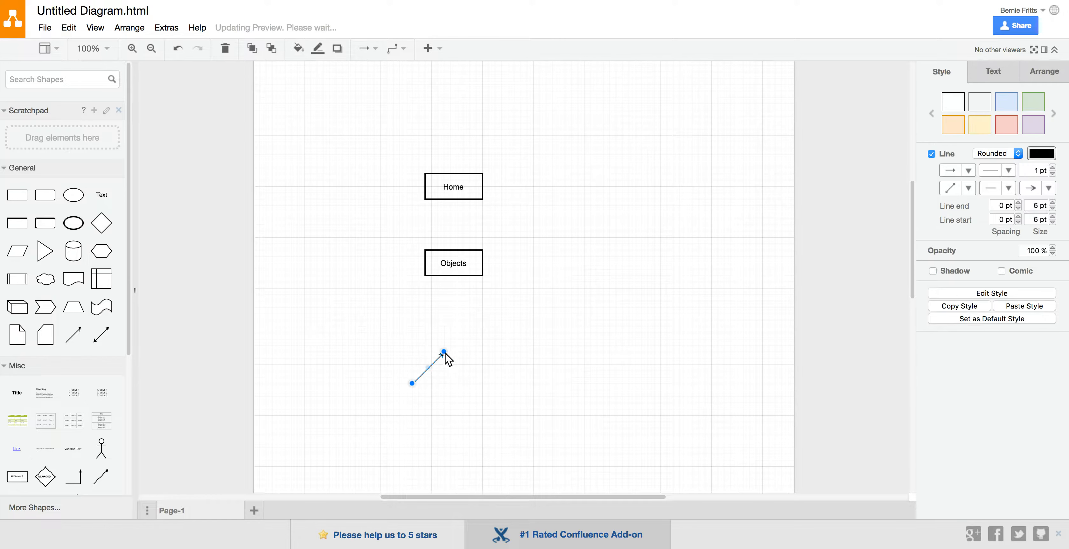
pyautogui.click(445, 354)
pyautogui.moveTo(457, 371); pyautogui.dragTo(613, 376)
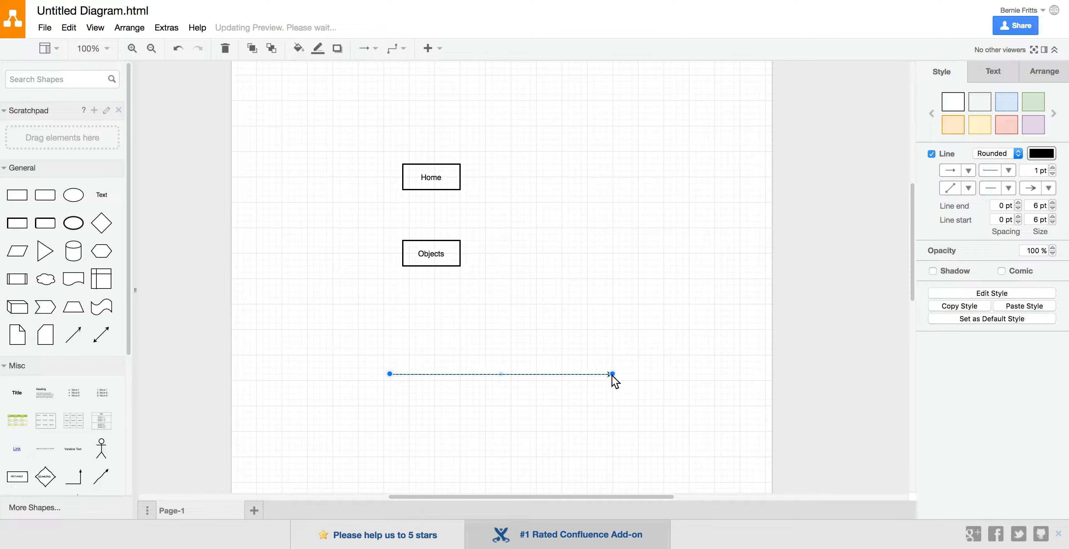
# Move the horizontal arrow slightly up towards the Objects box and set its line start to no arrowhead
pyautogui.click(968, 170)
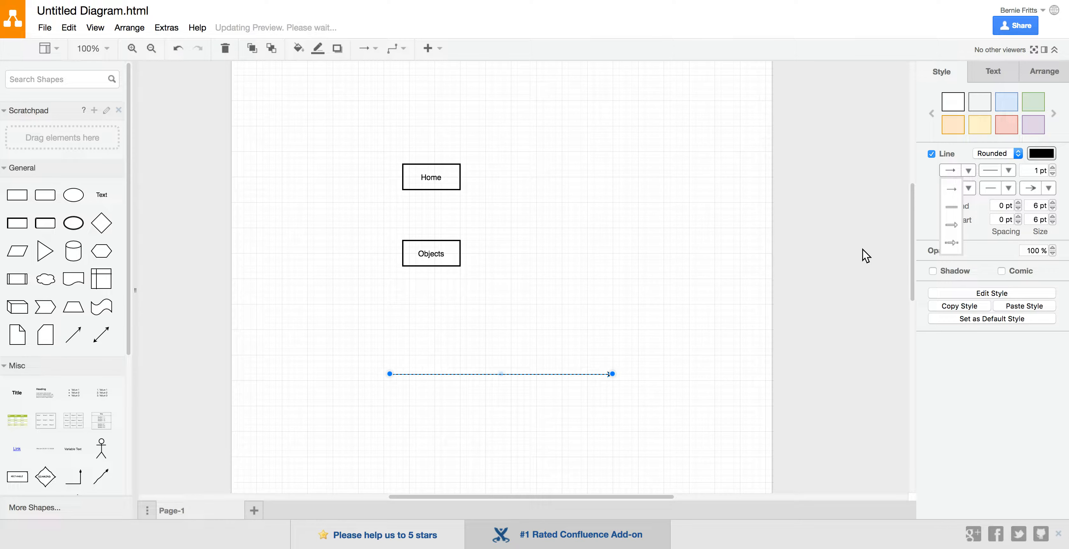
pyautogui.click(674, 348)
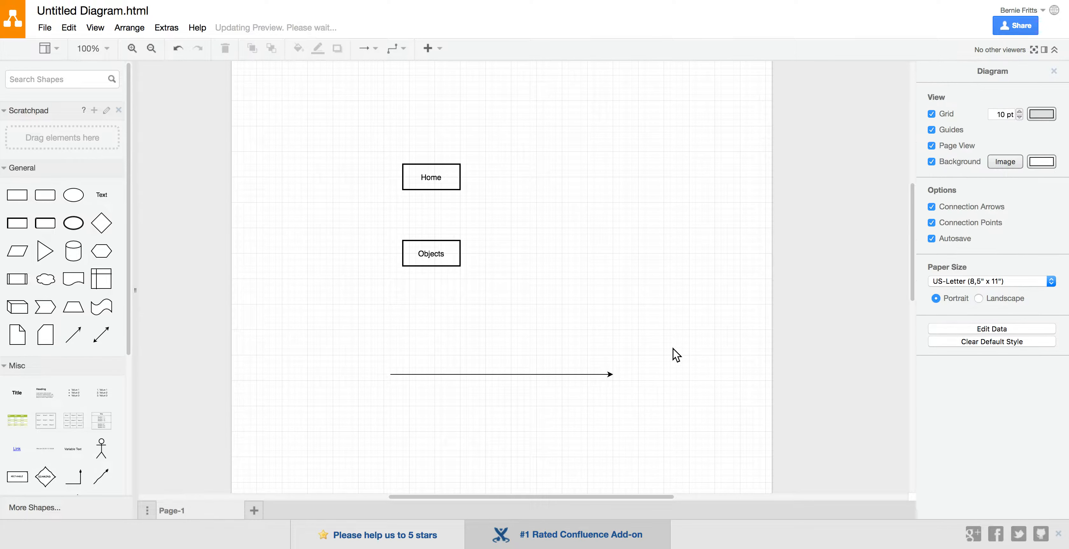
pyautogui.click(566, 375)
pyautogui.moveTo(566, 374); pyautogui.dragTo(619, 315)
pyautogui.click(563, 355)
pyautogui.click(566, 356)
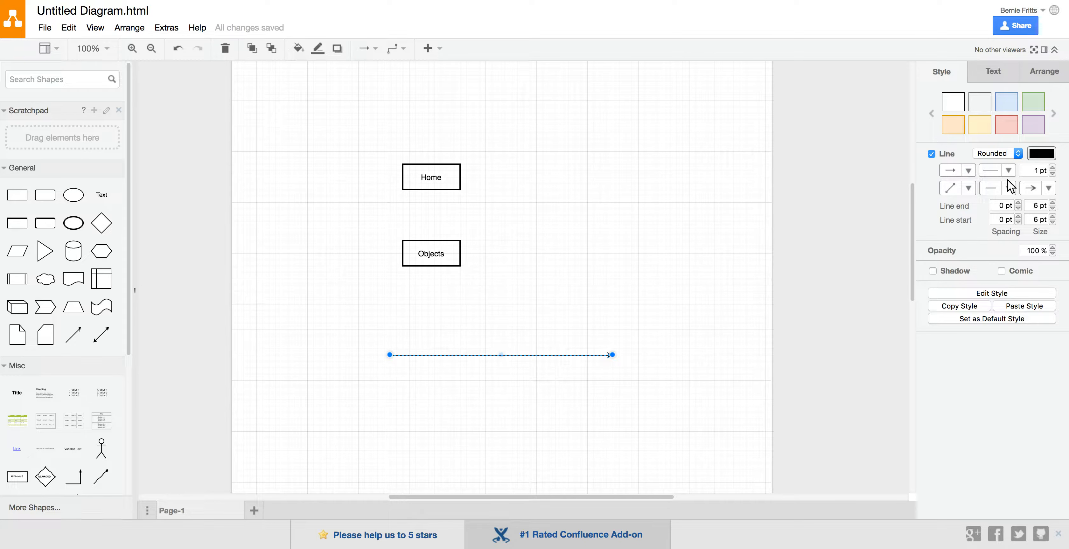
pyautogui.click(1009, 190)
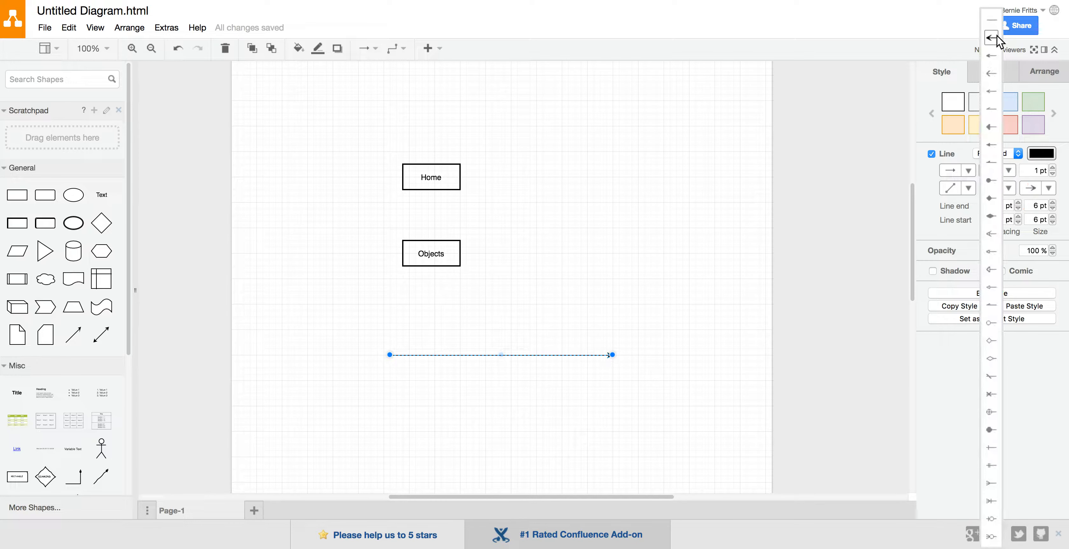
pyautogui.click(994, 24)
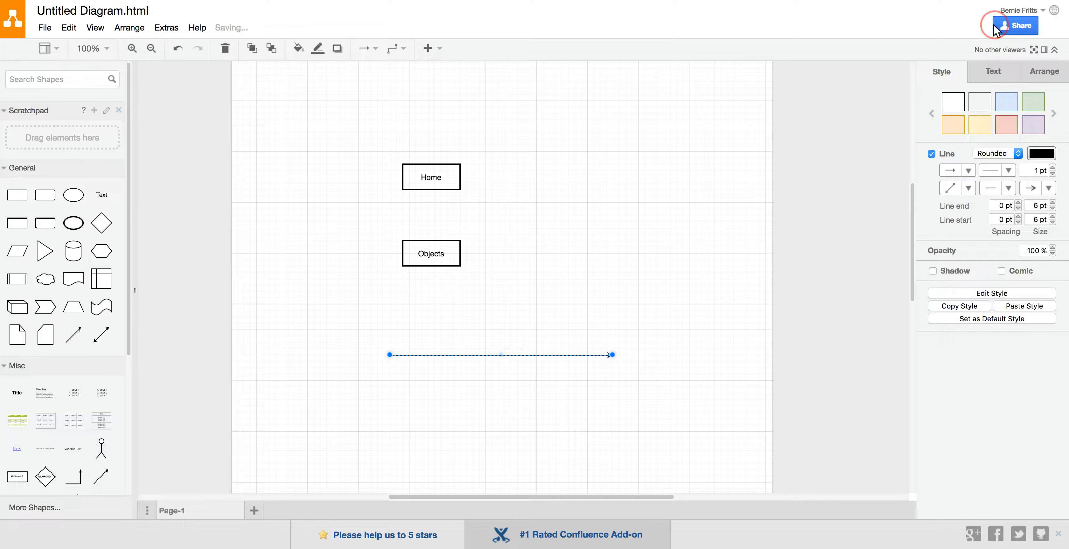
# Remove the arrowhead from the end of the horizontal line and move the line between the Home and Objects boxes
pyautogui.click(587, 411)
pyautogui.click(576, 355)
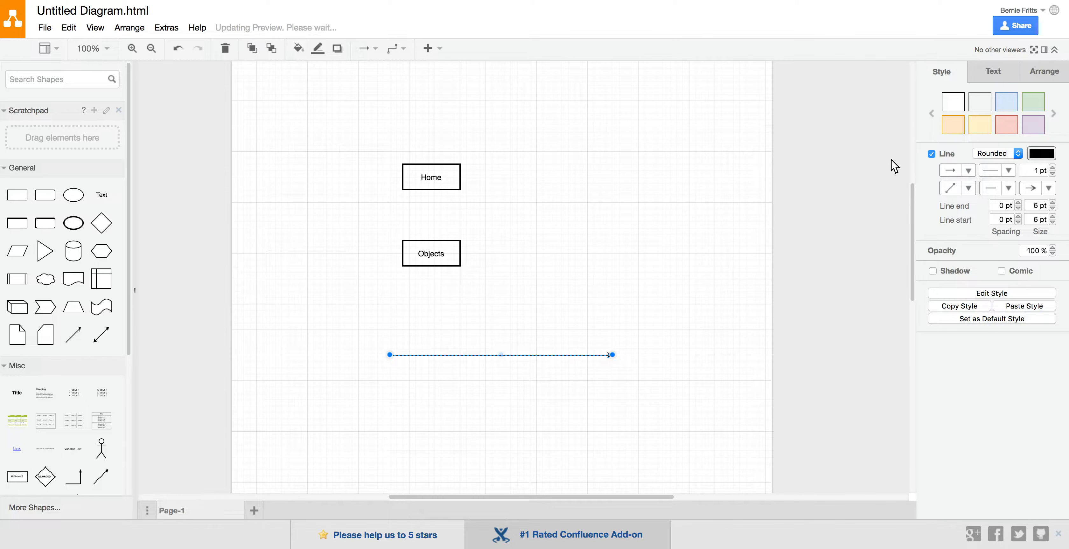
pyautogui.click(1047, 190)
pyautogui.click(1028, 26)
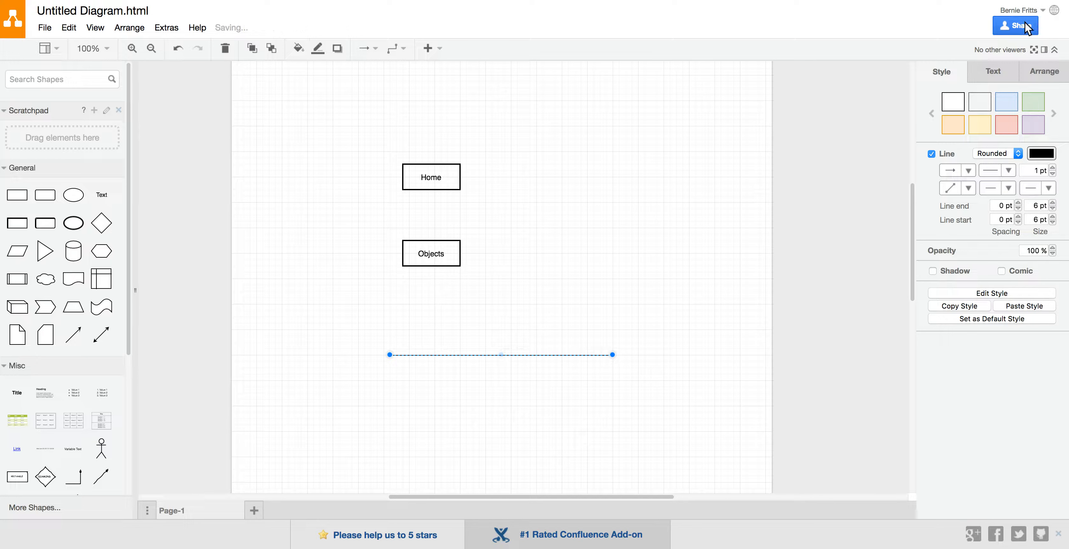
pyautogui.moveTo(546, 354); pyautogui.dragTo(470, 221)
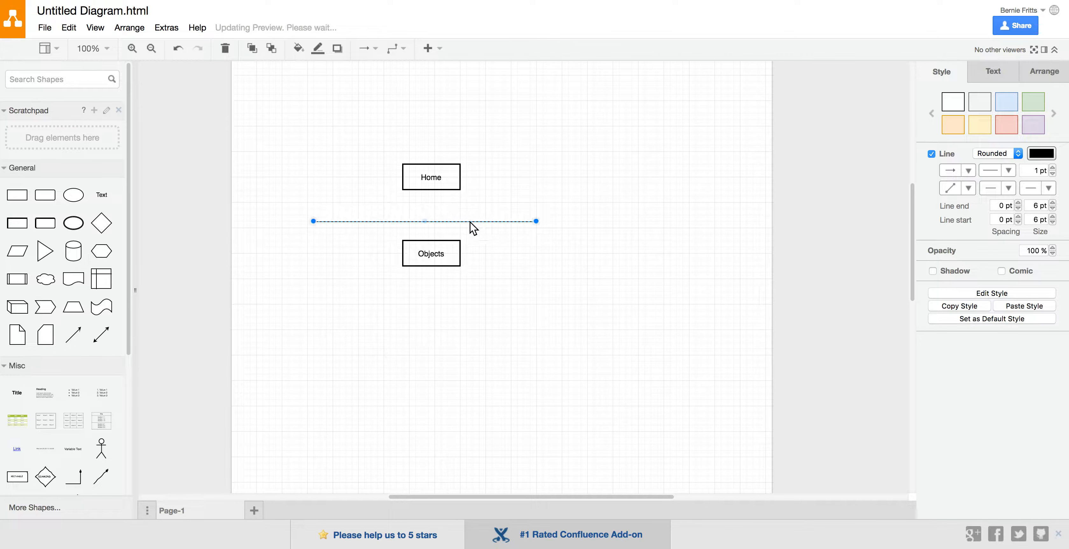
# Duplicate the horizontal line and run the copy vertically from the bottom centre of the Home box to the original line
pyautogui.click(528, 272)
pyautogui.hotkey('ctrl', 'd')
pyautogui.moveTo(319, 228); pyautogui.dragTo(431, 192)
pyautogui.moveTo(543, 228); pyautogui.dragTo(432, 218)
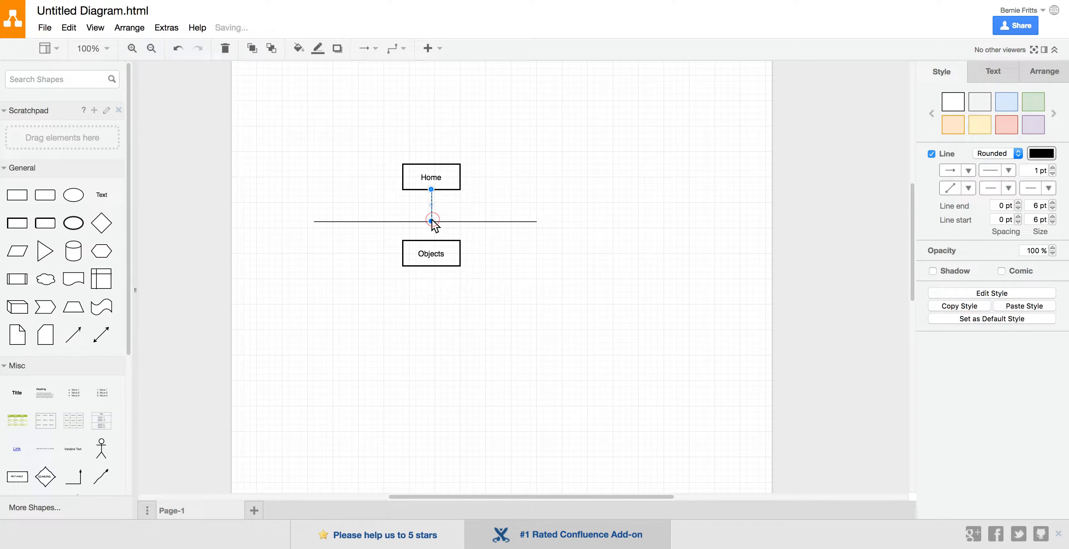
pyautogui.click(559, 274)
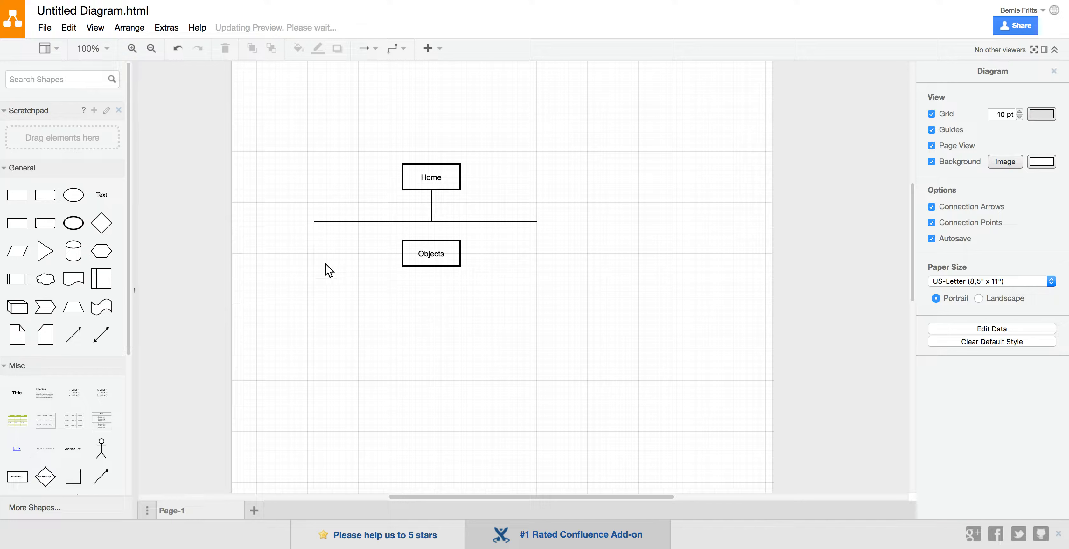
# Duplicate the Objects box and place the copy below the left end of the horizontal line
pyautogui.click(433, 257)
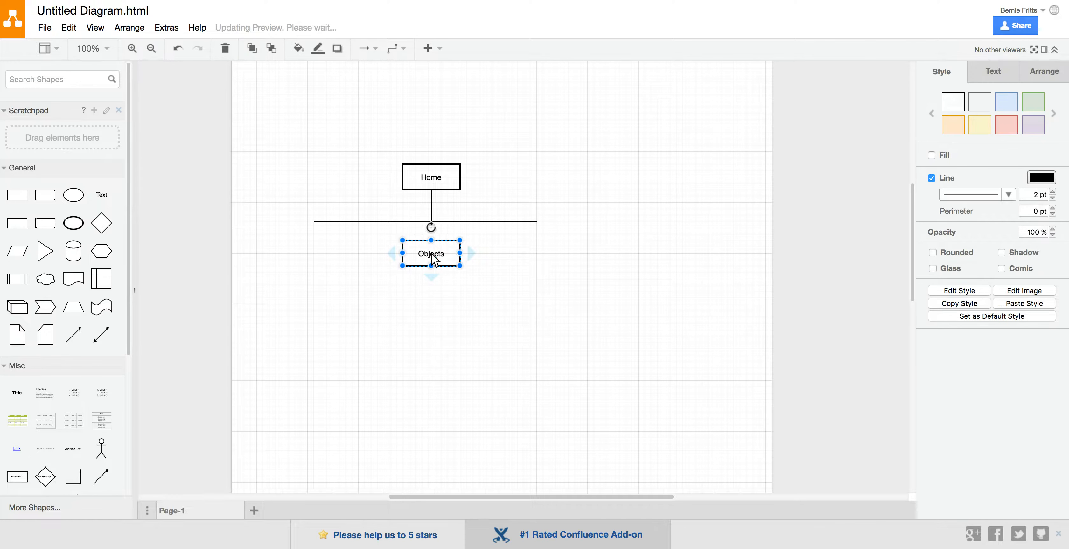
pyautogui.moveTo(432, 255); pyautogui.dragTo(319, 261)
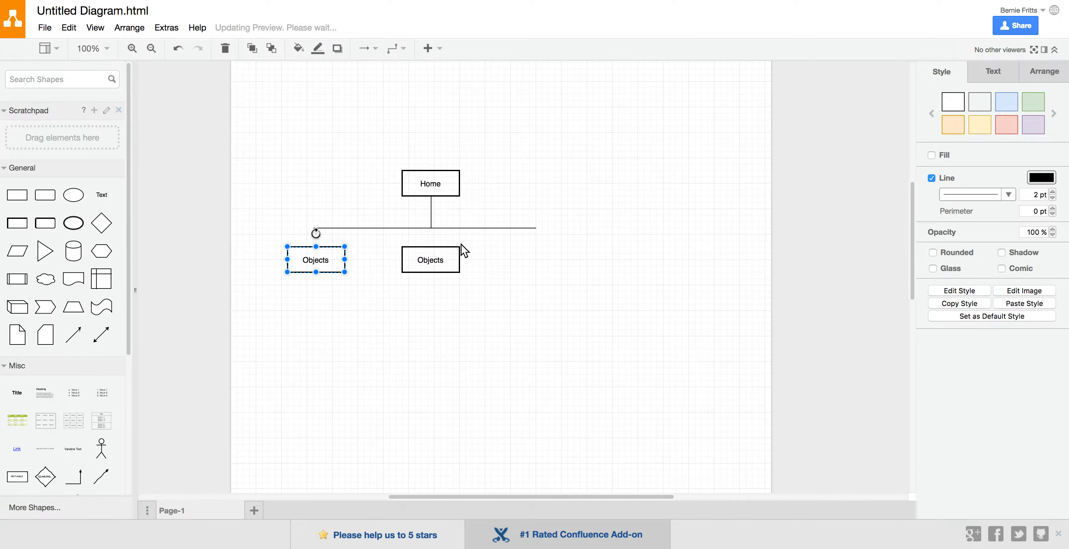
# Duplicate the vertical line under Home and fit the copy between the horizontal line's left end and the left Objects box
pyautogui.click(432, 210)
pyautogui.moveTo(433, 215); pyautogui.dragTo(514, 258)
pyautogui.hotkey('ctrl', 'z')
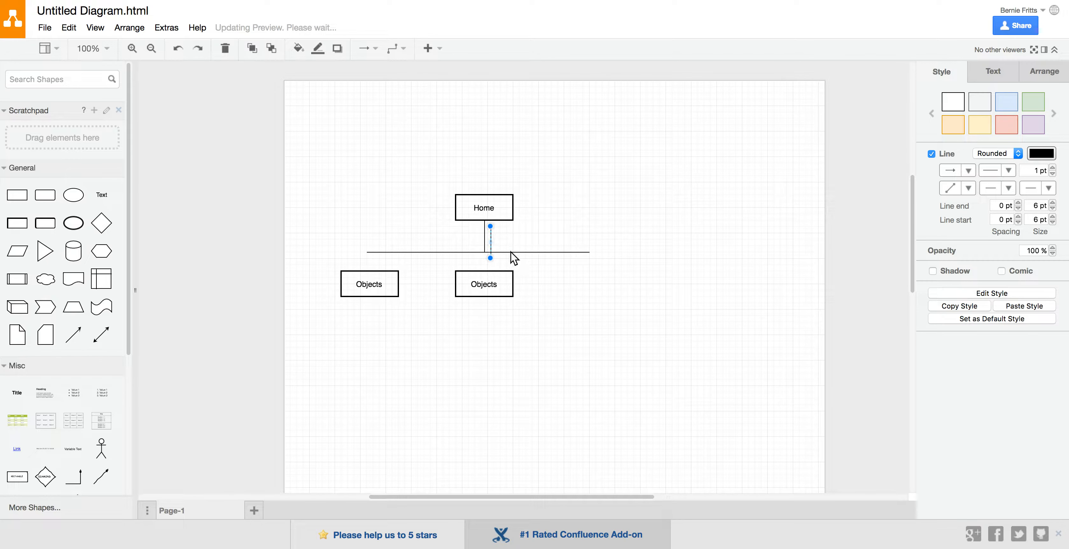
pyautogui.click(491, 233)
pyautogui.moveTo(490, 234); pyautogui.dragTo(371, 273)
# Try to move a copy of the short left connector across to the middle Objects box
pyautogui.moveTo(374, 269); pyautogui.dragTo(476, 266)
pyautogui.press('super+z')
pyautogui.click(367, 265)
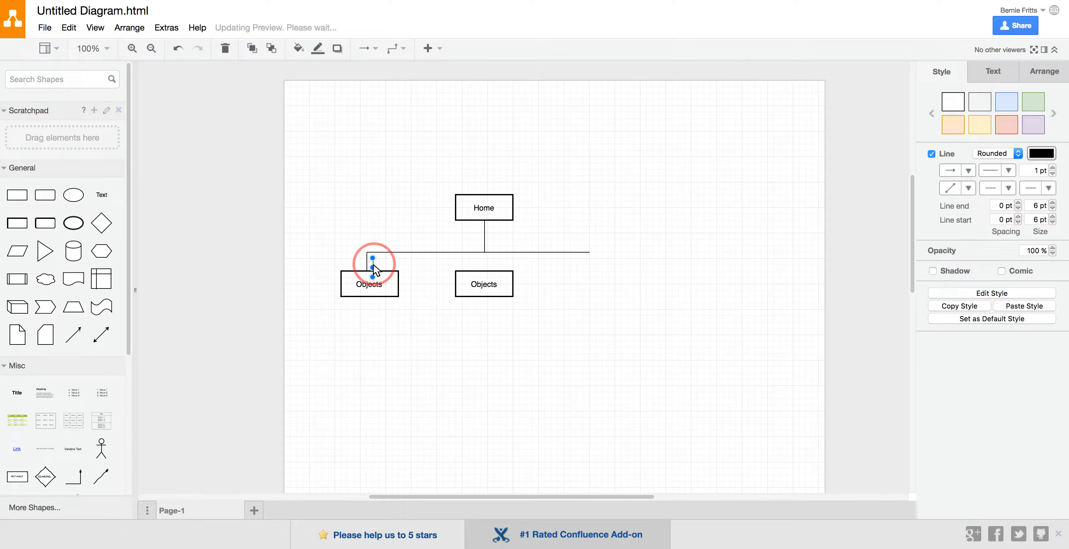
pyautogui.moveTo(433, 271); pyautogui.dragTo(466, 267)
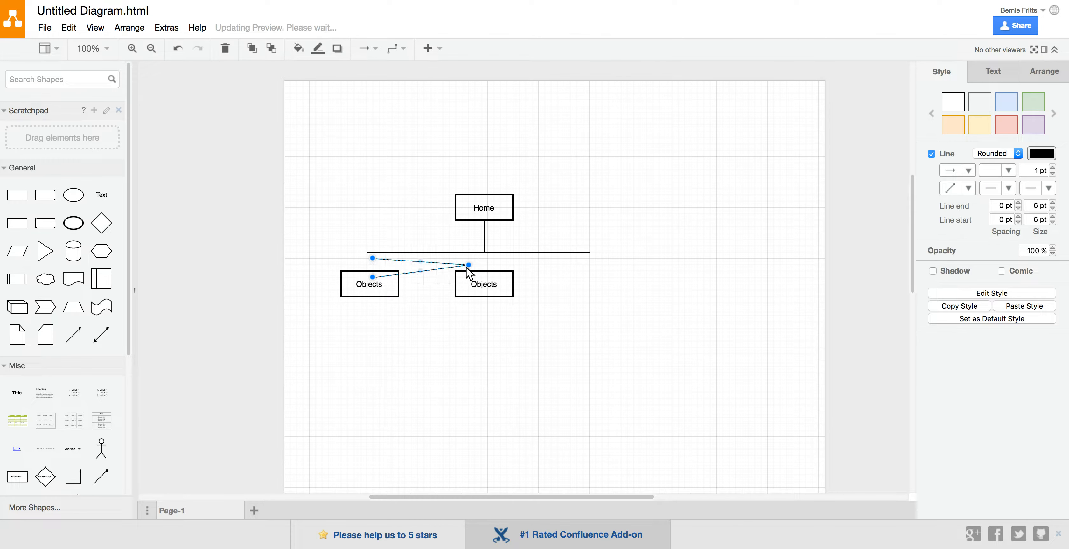
pyautogui.press('super+z')
pyautogui.moveTo(372, 261); pyautogui.dragTo(456, 259)
pyautogui.press('super+z')
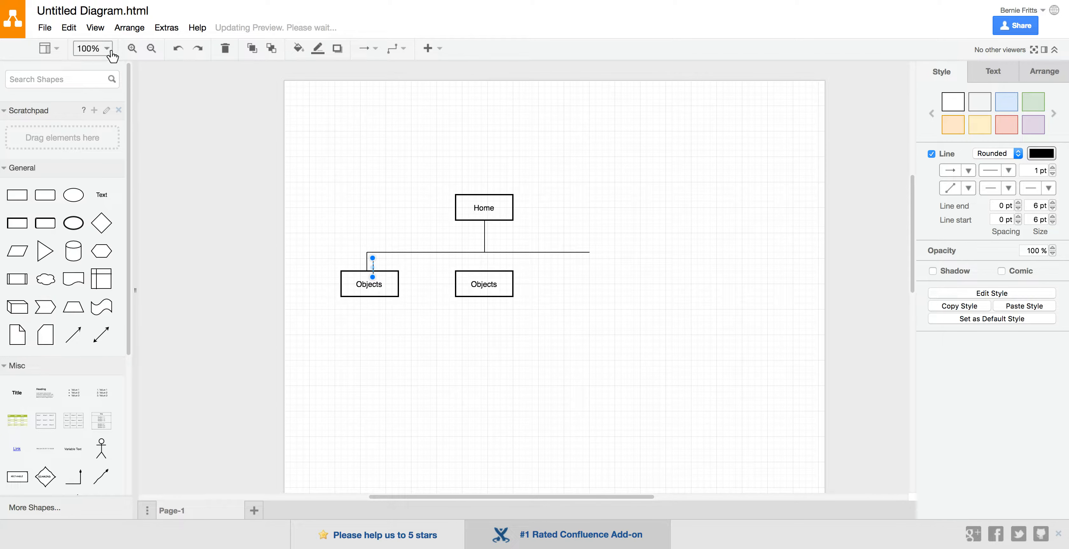
# Place copies of the short connector above the middle Objects box and down from the right end of the horizontal line
pyautogui.click(151, 48)
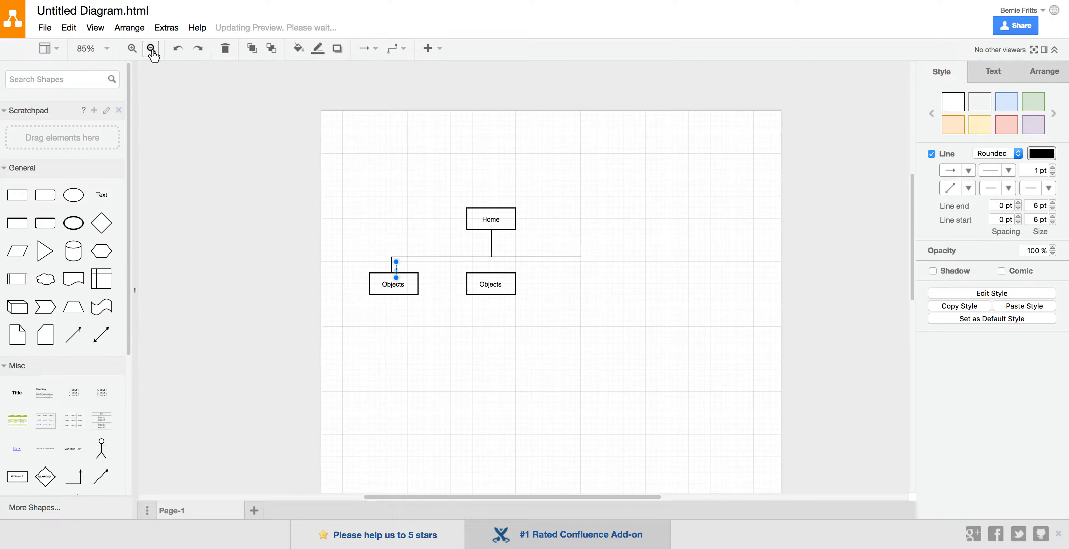
pyautogui.click(151, 48)
pyautogui.click(132, 48)
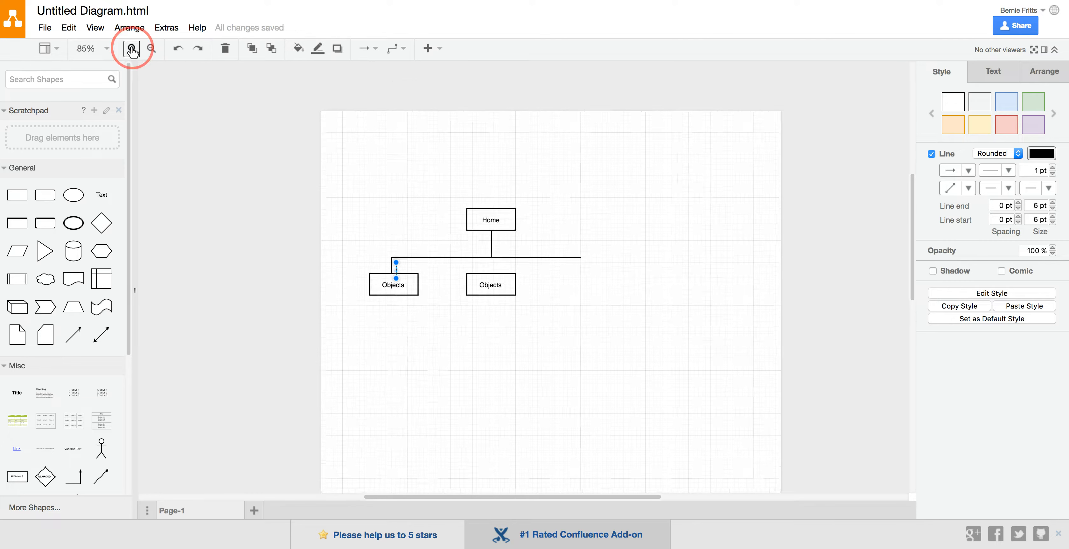
pyautogui.click(132, 48)
pyautogui.click(132, 48)
pyautogui.click(132, 48)
pyautogui.click(131, 48)
pyautogui.click(132, 48)
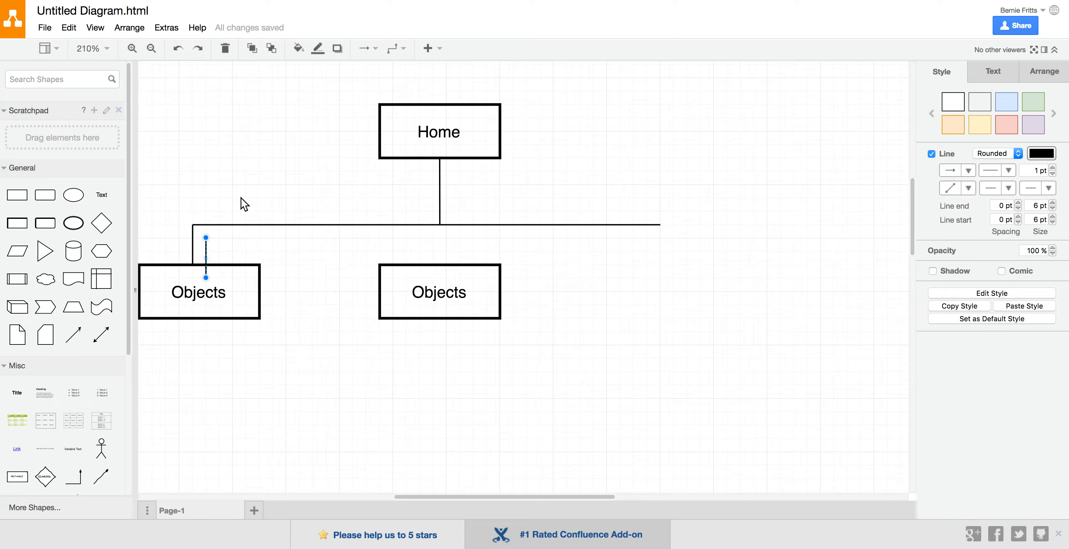
pyautogui.moveTo(207, 248); pyautogui.dragTo(666, 234)
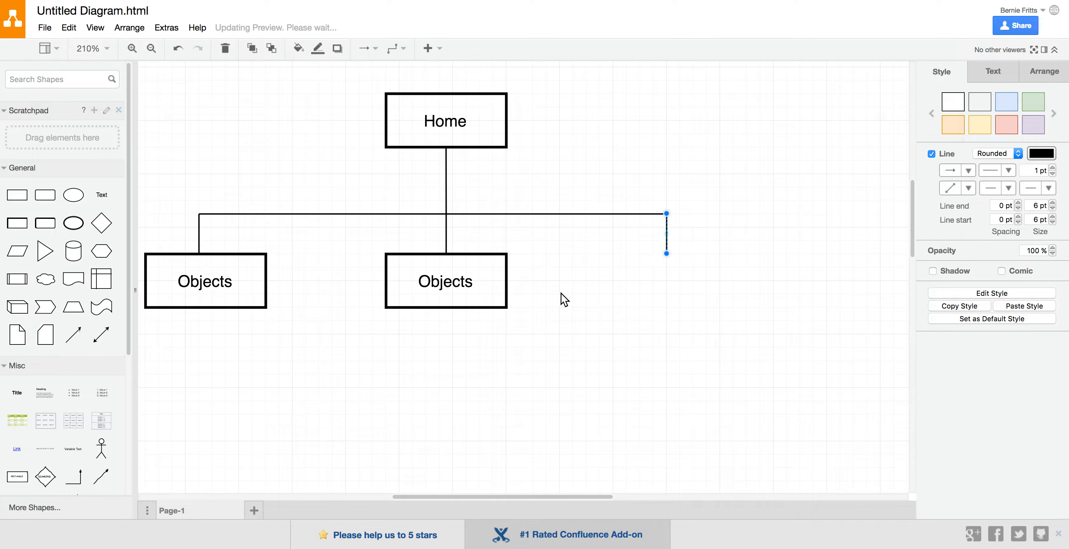
# Duplicate the middle Objects box and place the copy under the right-hand connector, level with the other boxes
pyautogui.click(488, 287)
pyautogui.hotkey('ctrl', 'd')
pyautogui.moveTo(458, 301); pyautogui.dragTo(662, 291)
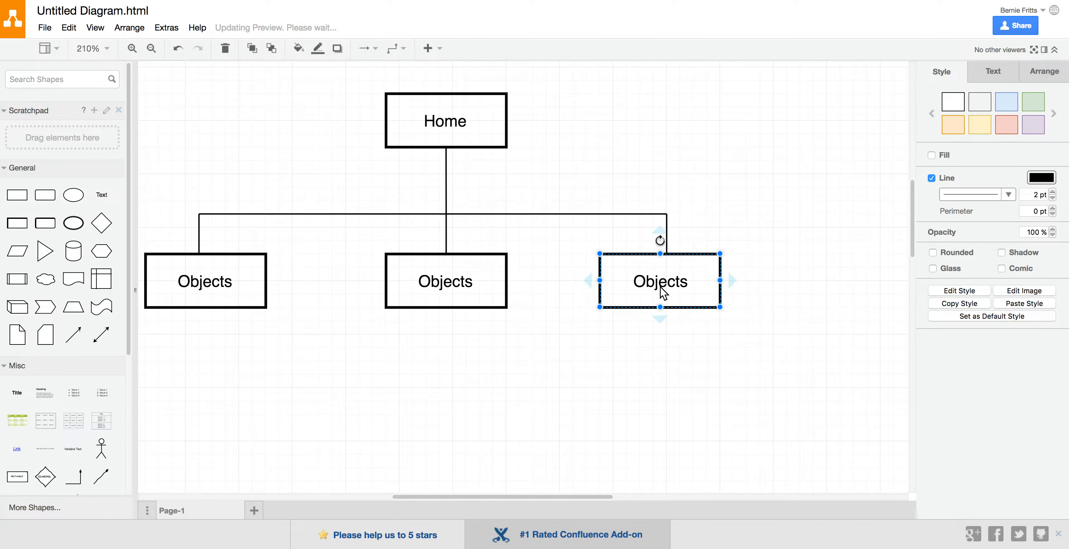
# Rename the left Objects box as Products
pyautogui.doubleClick(214, 283)
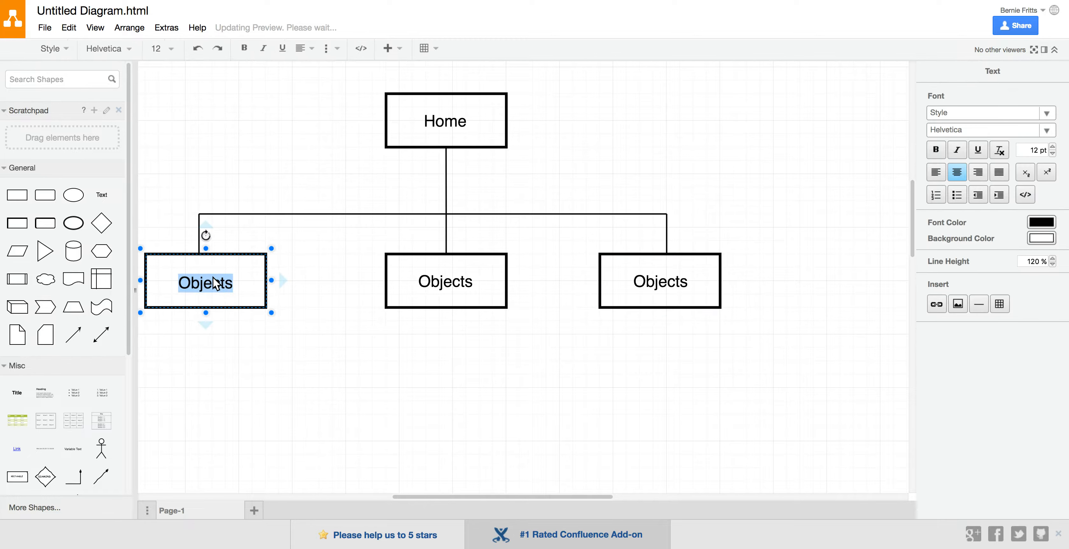
pyautogui.write('Proje')
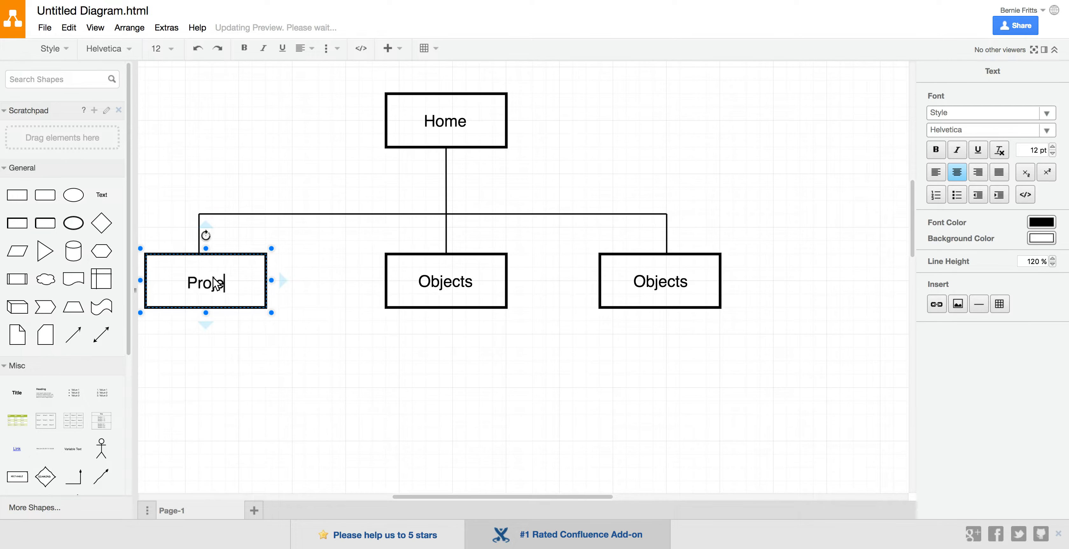
pyautogui.press('BackSpace')
pyautogui.write('ducts')
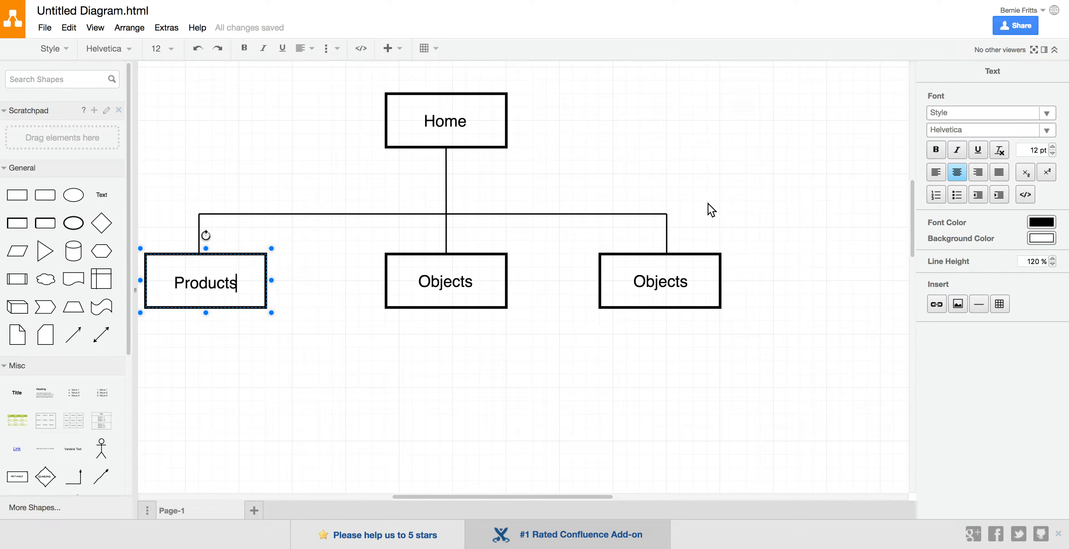
# Rename the right Objects box as Contact
pyautogui.doubleClick(657, 285)
pyautogui.write('C?lnbta')
pyautogui.press('BackSpace')
pyautogui.press('BackSpace')
pyautogui.press('BackSpace')
pyautogui.press('BackSpace')
pyautogui.press('BackSpace')
pyautogui.press('BackSpace')
pyautogui.write('opn')
pyautogui.press('BackSpace')
pyautogui.press('BackSpace')
pyautogui.write('ntact')
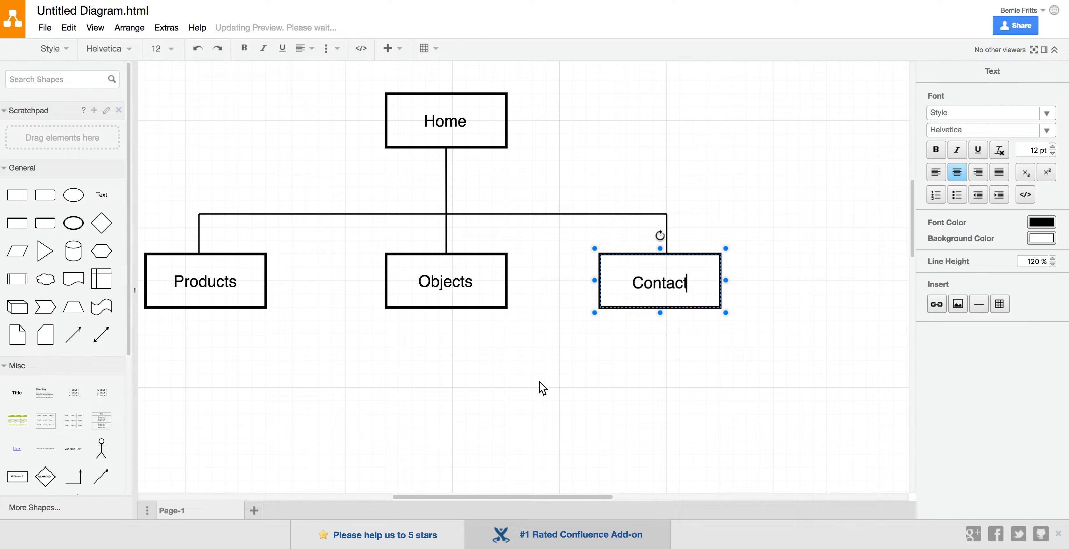
pyautogui.click(540, 381)
# Apply the grey gradient preset style to the Home box
pyautogui.hscroll(-3, 540, 383)
pyautogui.scroll(-4, 539, 383)
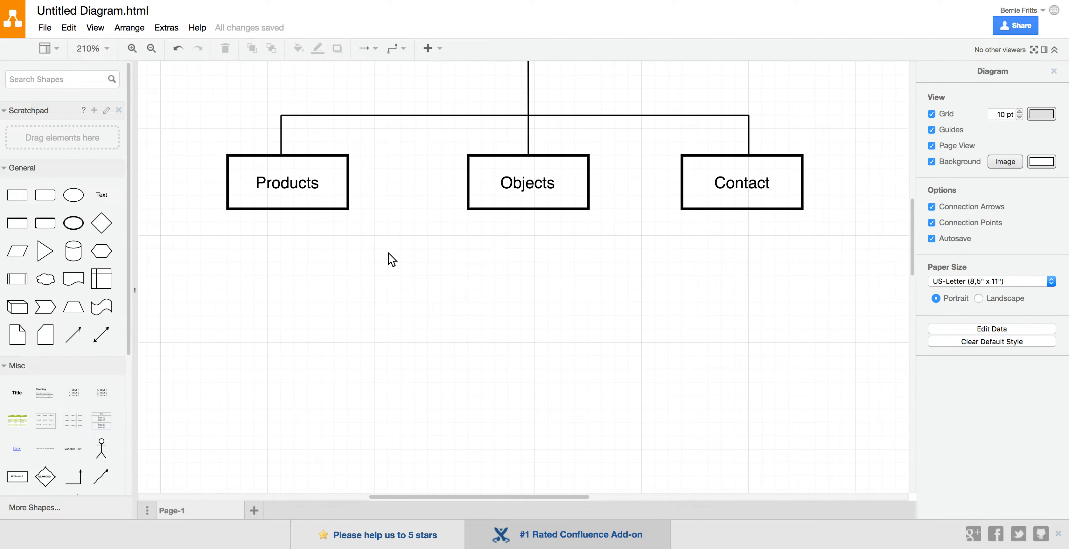
pyautogui.scroll(4, 427, 244)
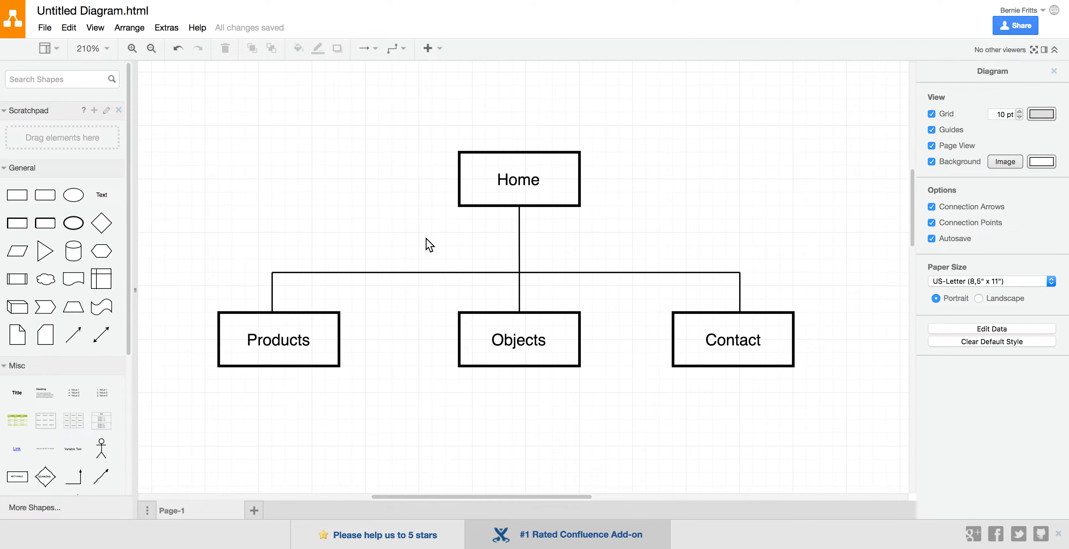
pyautogui.hscroll(3, 428, 245)
pyautogui.click(478, 204)
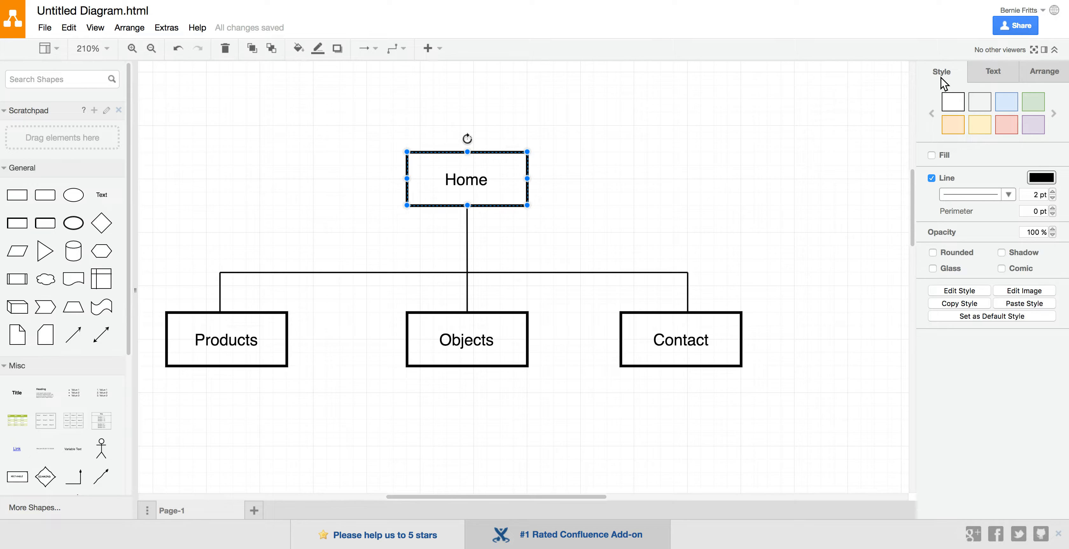
pyautogui.click(993, 71)
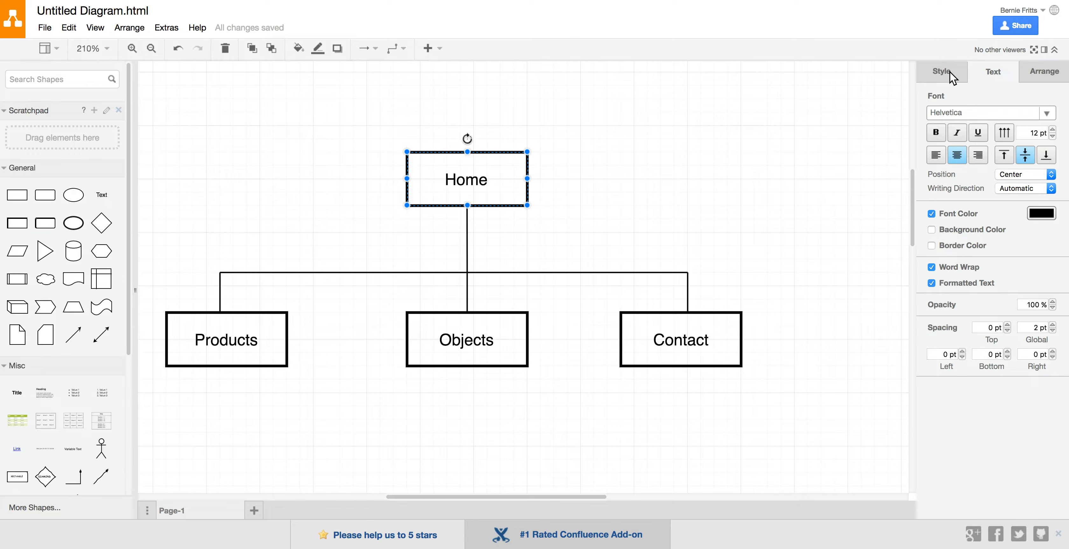
pyautogui.click(1041, 72)
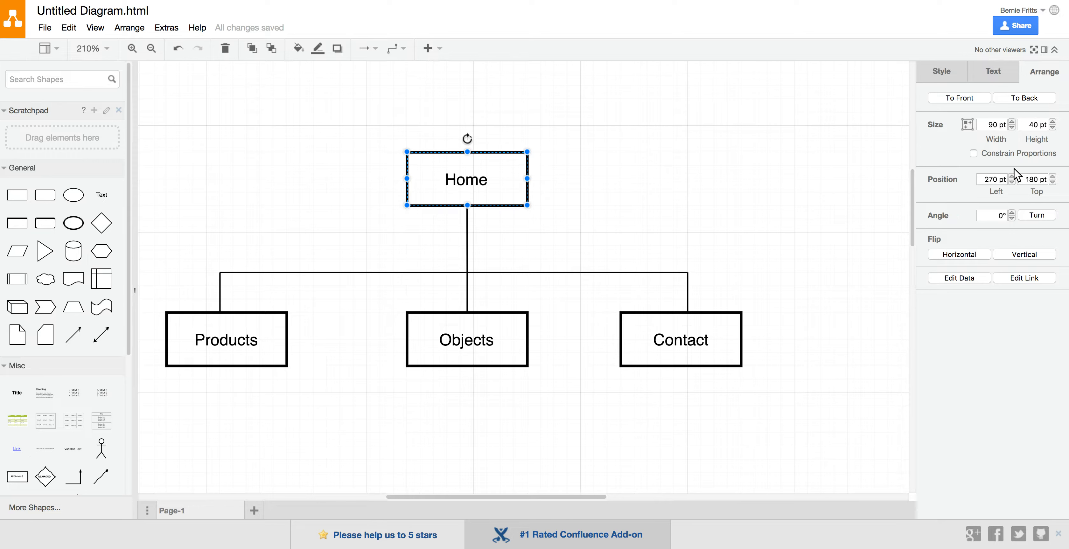
pyautogui.click(942, 72)
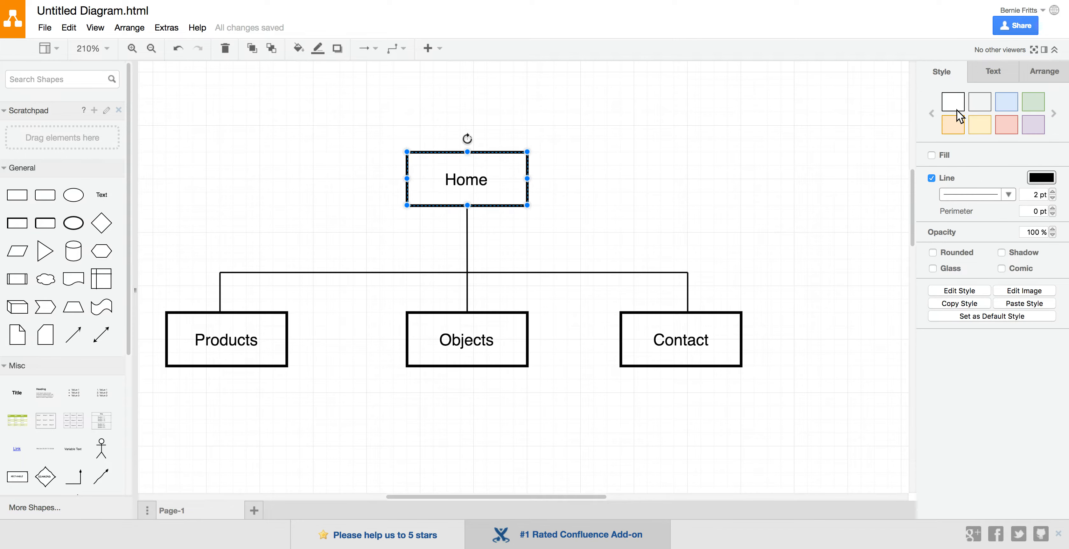
pyautogui.click(1055, 113)
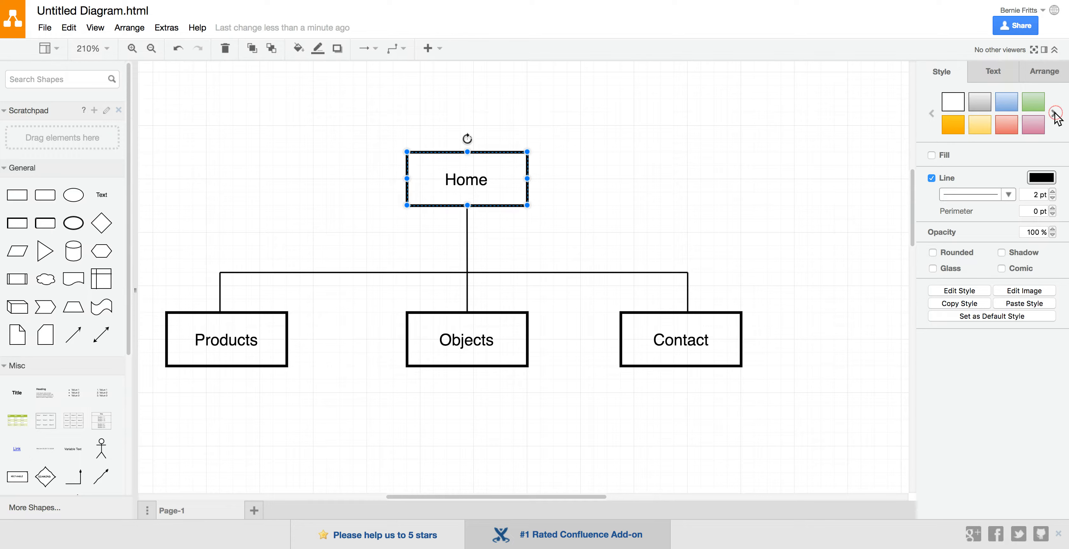
pyautogui.click(980, 104)
pyautogui.click(760, 195)
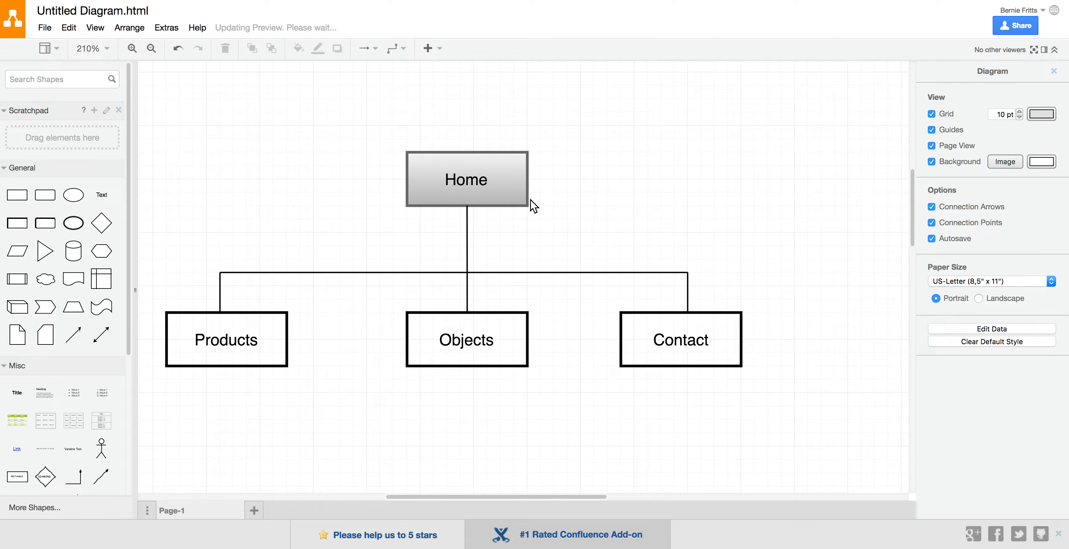
# Apply the blue gradient preset style to the Products box
pyautogui.click(268, 345)
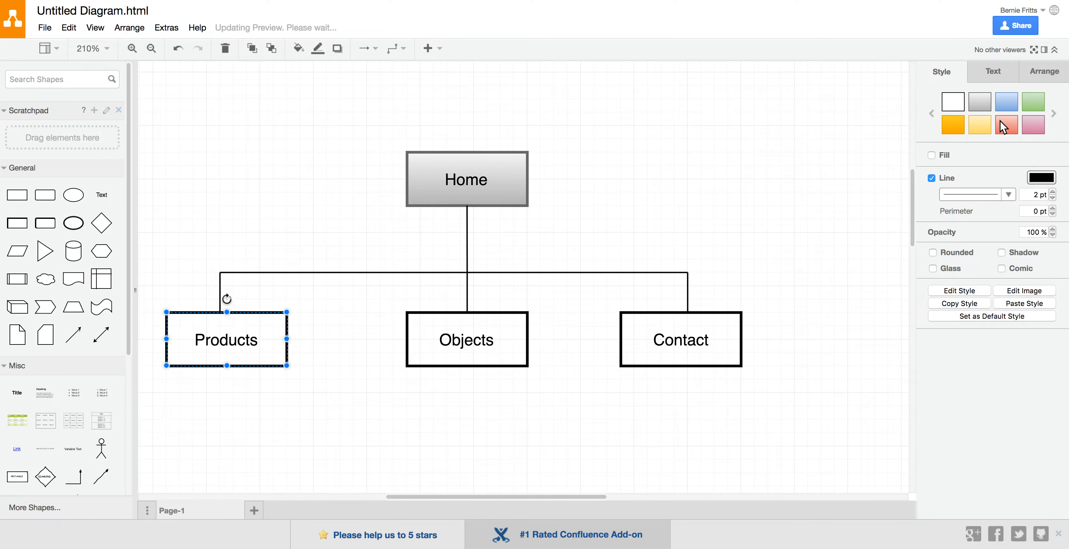
pyautogui.click(1010, 99)
pyautogui.click(554, 423)
# Apply the orange gradient preset style to the Objects box and the pink gradient preset style to the Contact box
pyautogui.click(484, 357)
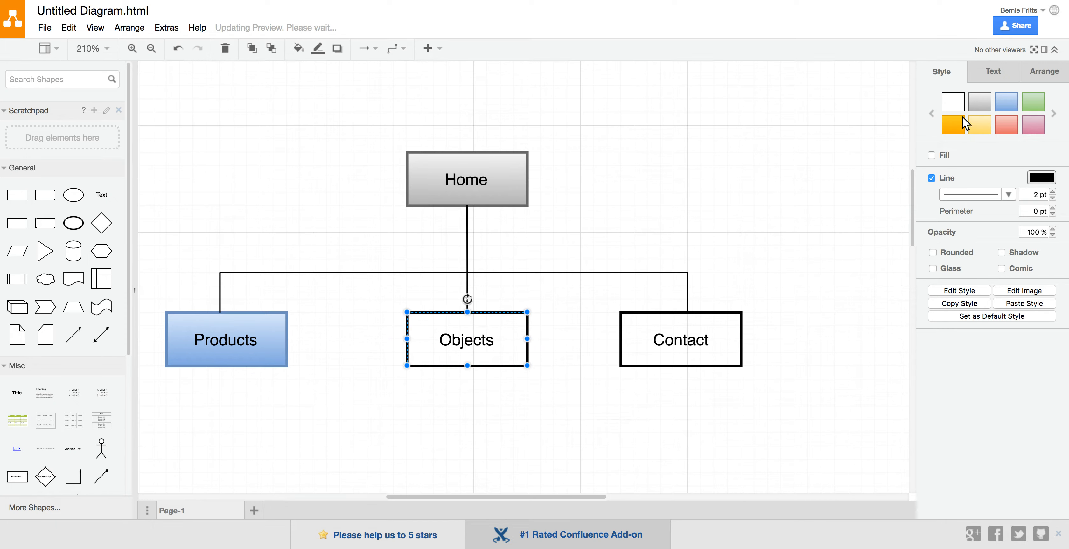
pyautogui.click(952, 123)
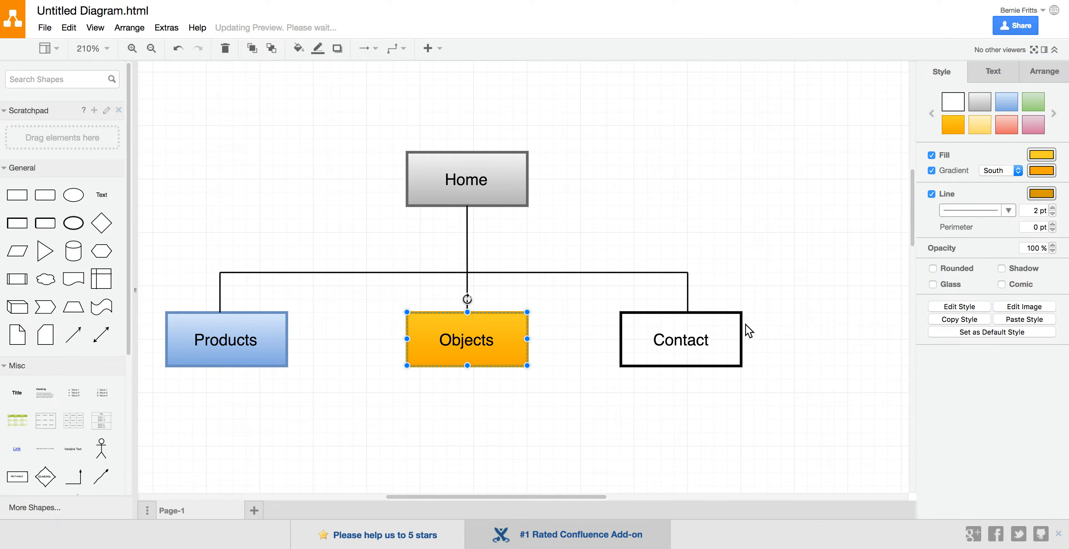
pyautogui.click(729, 332)
pyautogui.click(1033, 125)
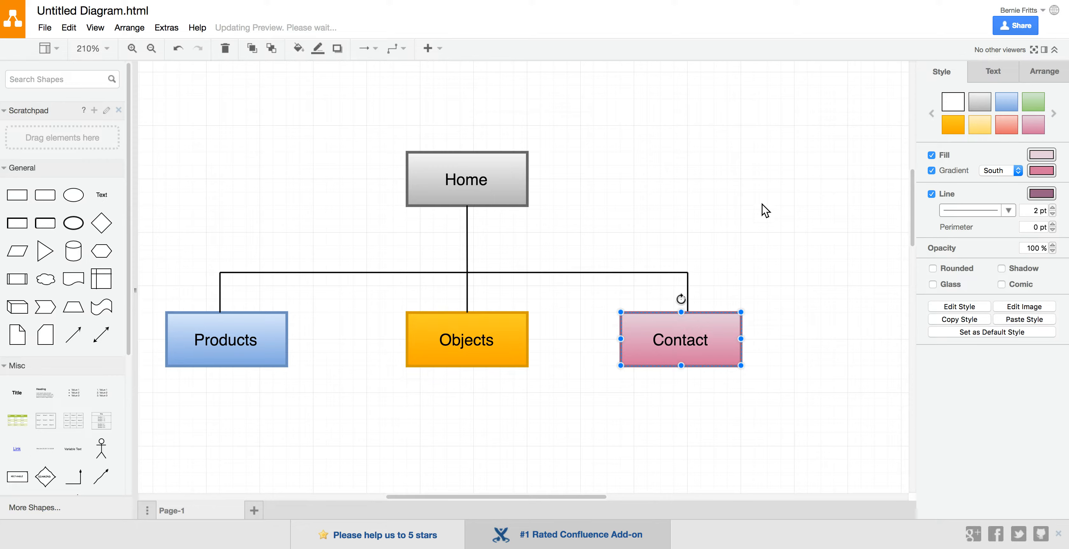
pyautogui.click(709, 198)
pyautogui.scroll(-4, 709, 199)
pyautogui.hscroll(-3, 709, 198)
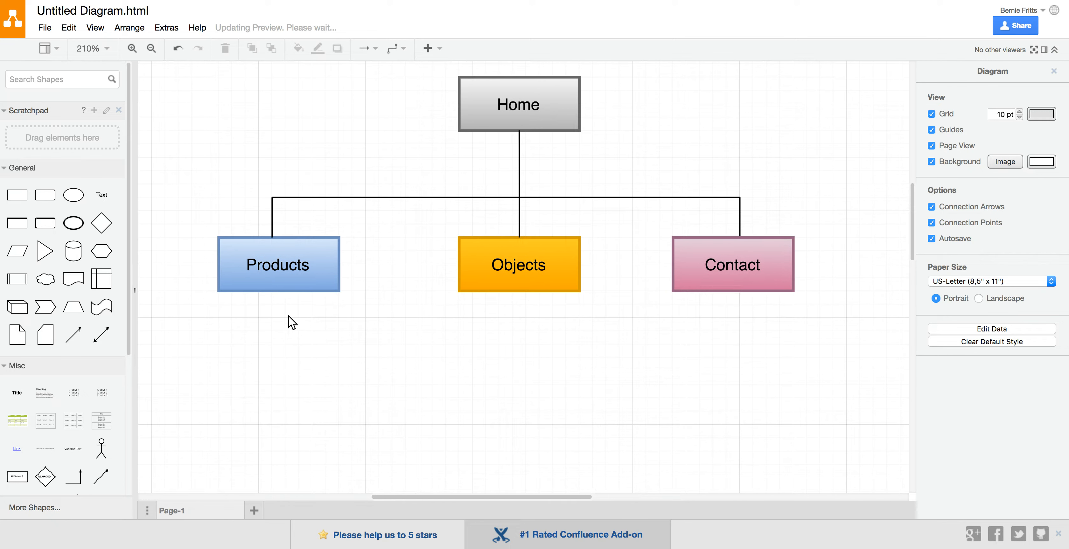
pyautogui.scroll(-3, 289, 315)
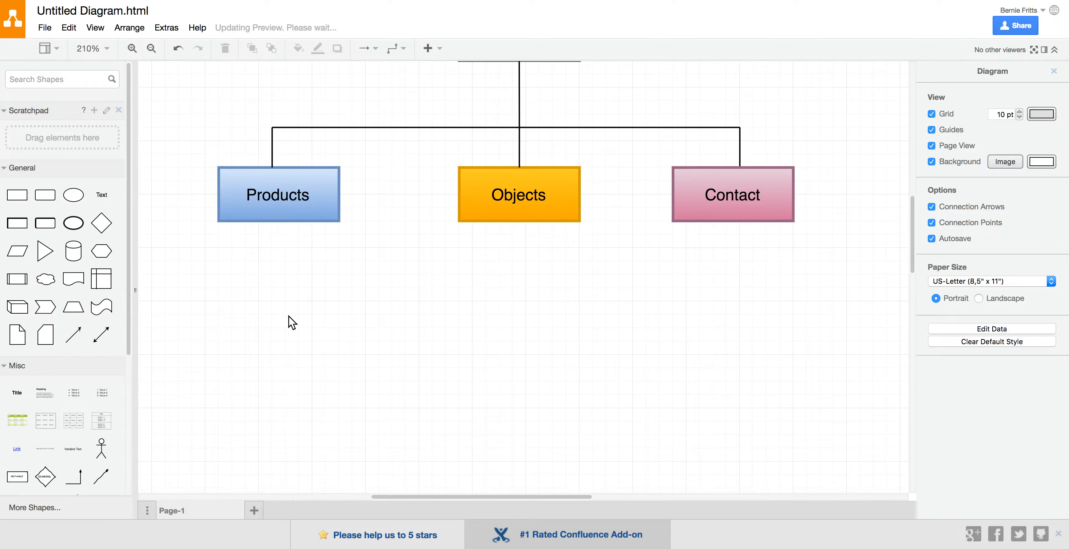
pyautogui.moveTo(82, 341)
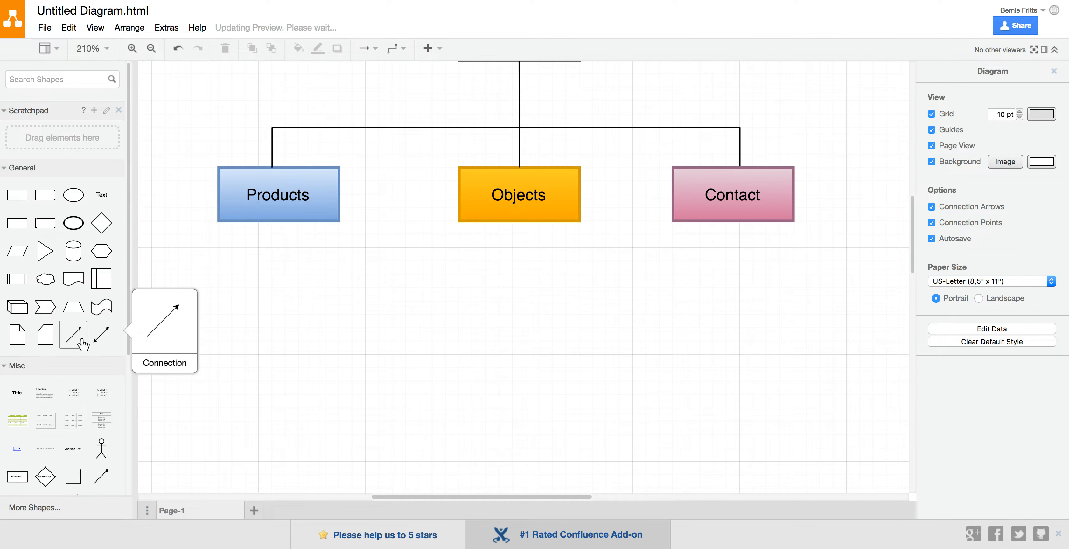
pyautogui.moveTo(78, 478); pyautogui.dragTo(344, 353)
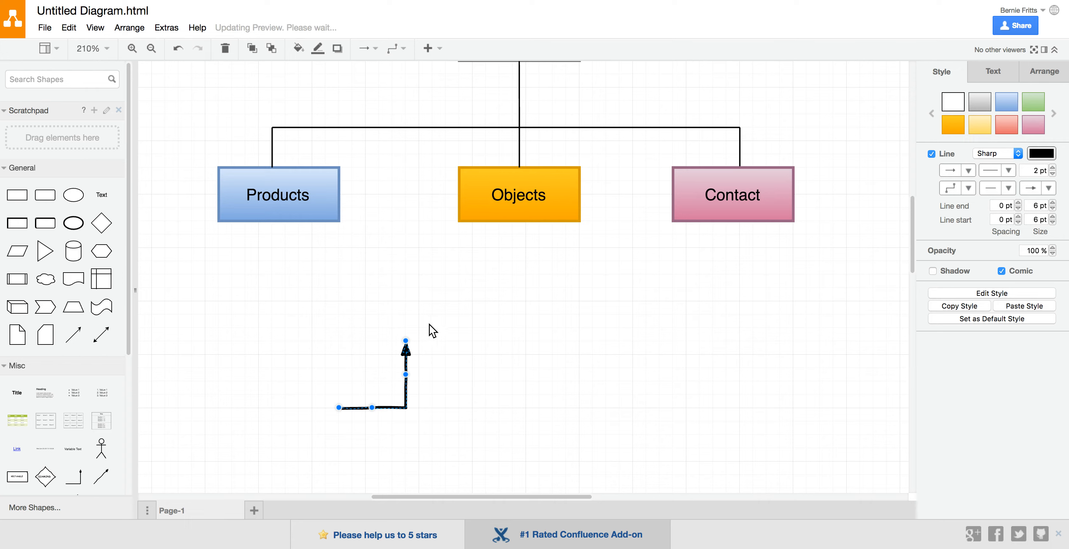
pyautogui.press('Delete')
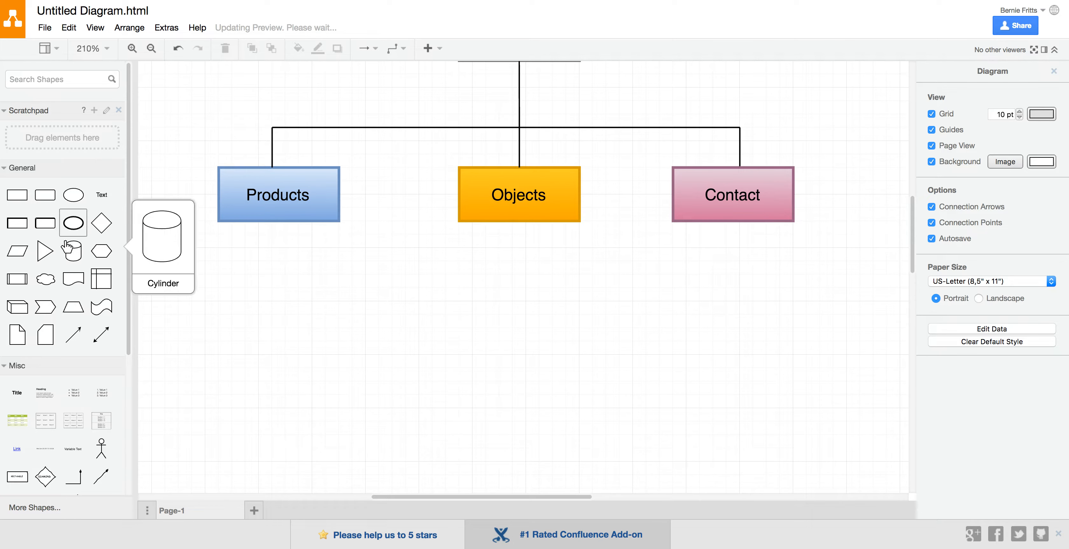
# Add a straight connection arrow below the boxes and attach its start to the right side of the Products box
pyautogui.moveTo(76, 343); pyautogui.dragTo(375, 320)
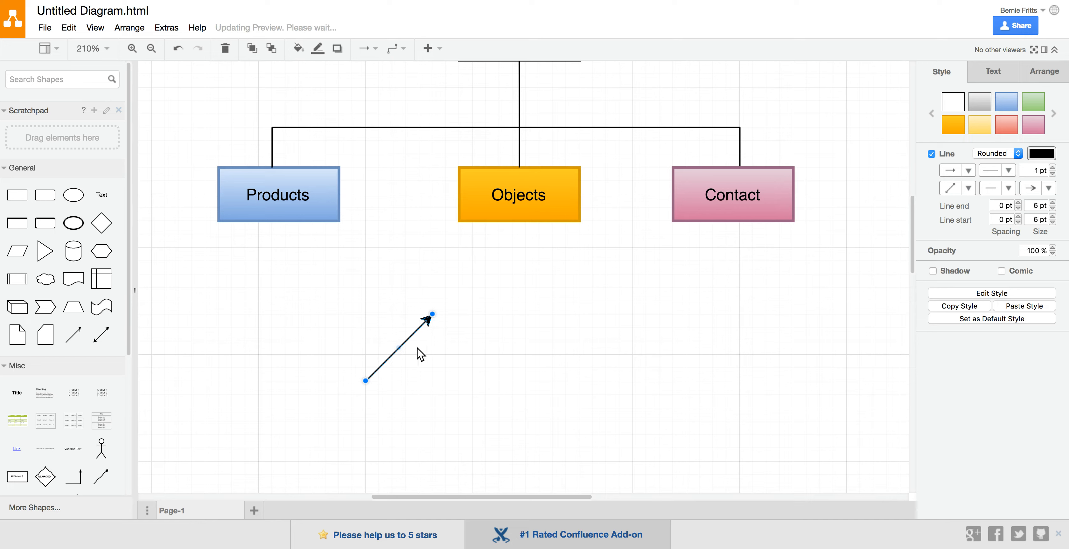
pyautogui.moveTo(366, 381); pyautogui.dragTo(340, 194)
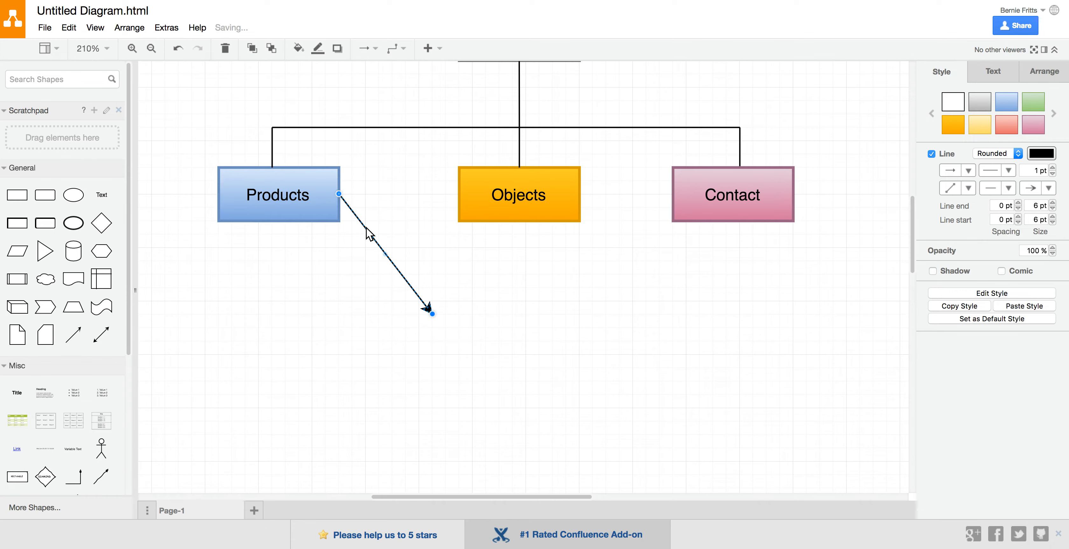
pyautogui.click(381, 245)
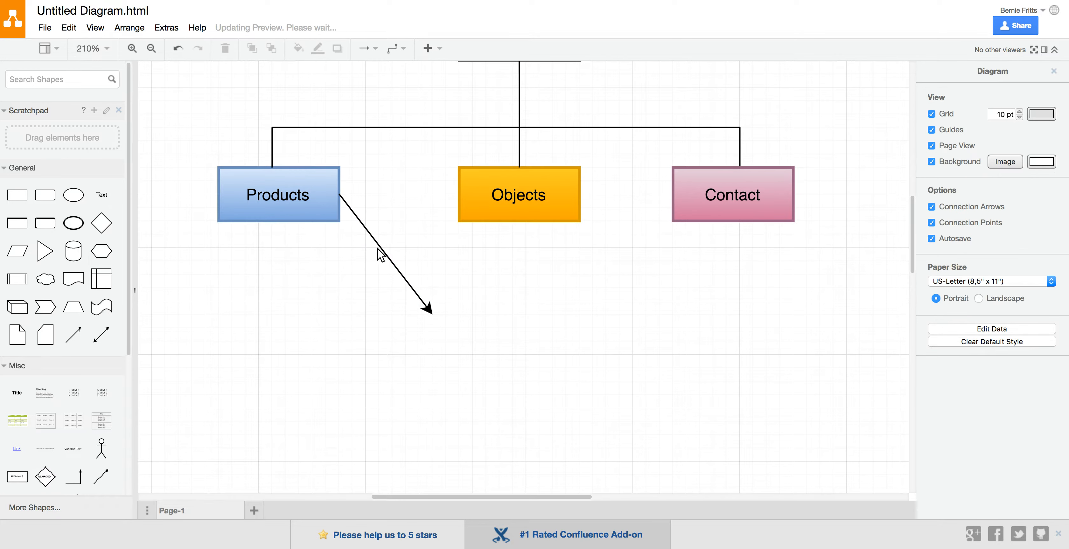
# Bend the arrow from Products into a rounded corner between Products and Objects, ending vertically just below the row of boxes
pyautogui.click(380, 246)
pyautogui.moveTo(386, 254); pyautogui.dragTo(420, 195)
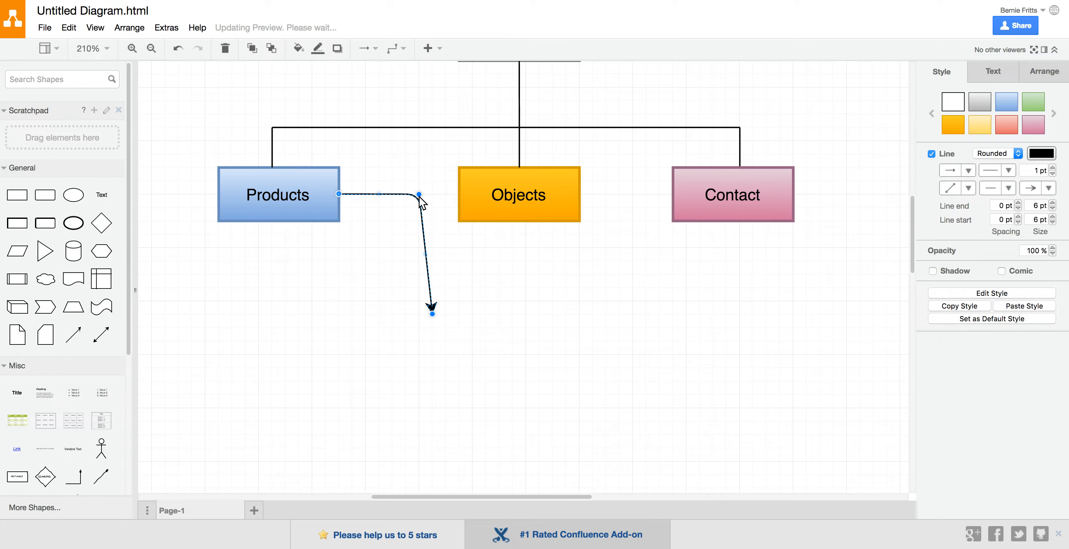
pyautogui.moveTo(432, 314); pyautogui.dragTo(415, 255)
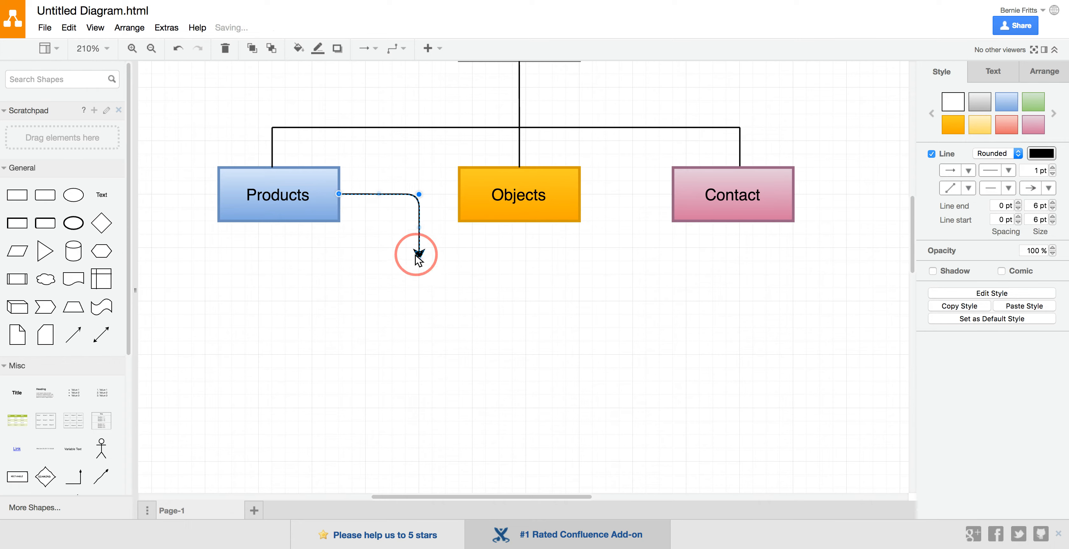
pyautogui.click(508, 347)
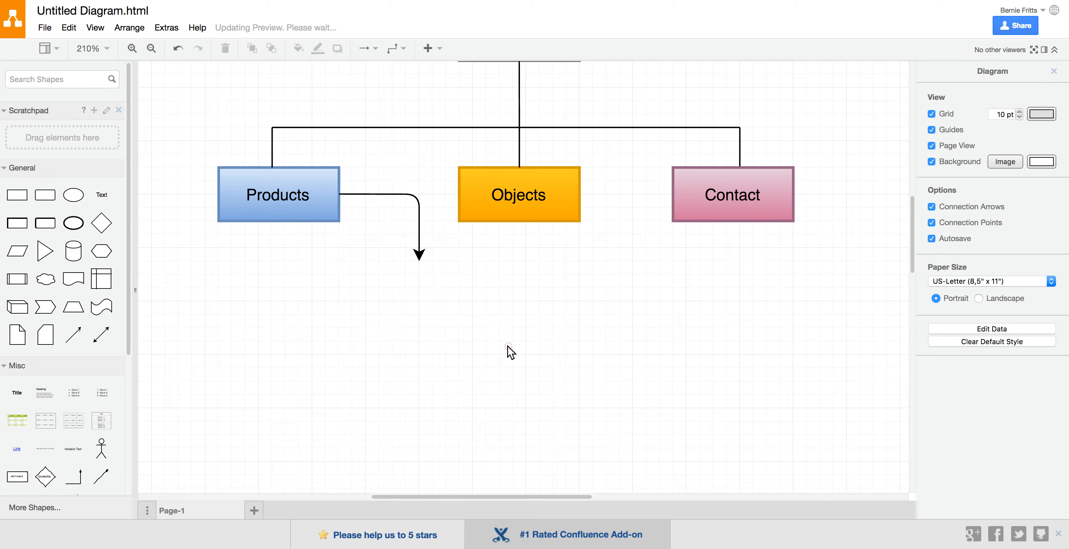
# Duplicate the Products box, make the copy slightly shorter and centre it directly beneath the curved arrow's head
pyautogui.click(322, 210)
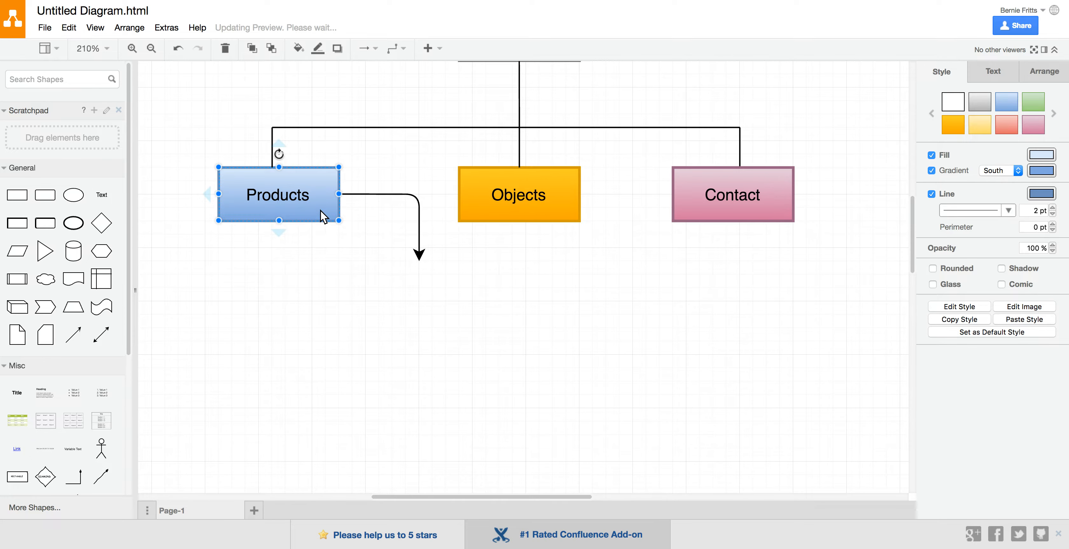
pyautogui.hotkey('ctrl', 'd')
pyautogui.moveTo(321, 210); pyautogui.dragTo(444, 295)
pyautogui.press('Left')
pyautogui.press('Left')
pyautogui.press('Left')
pyautogui.press('Left')
pyautogui.press('Left')
pyautogui.press('Left')
pyautogui.press('Left')
pyautogui.press('Left')
pyautogui.press('Left')
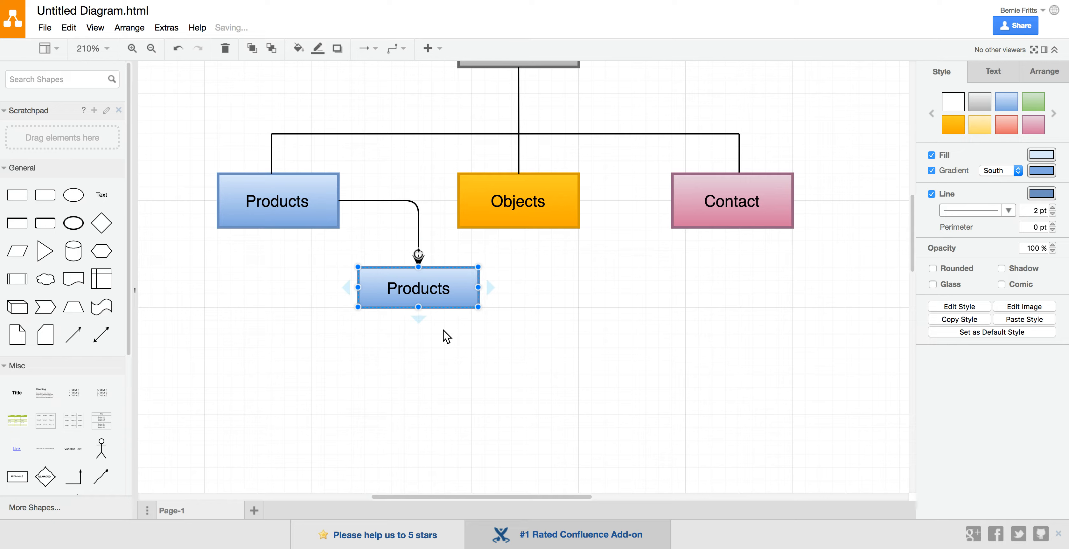
pyautogui.click(443, 335)
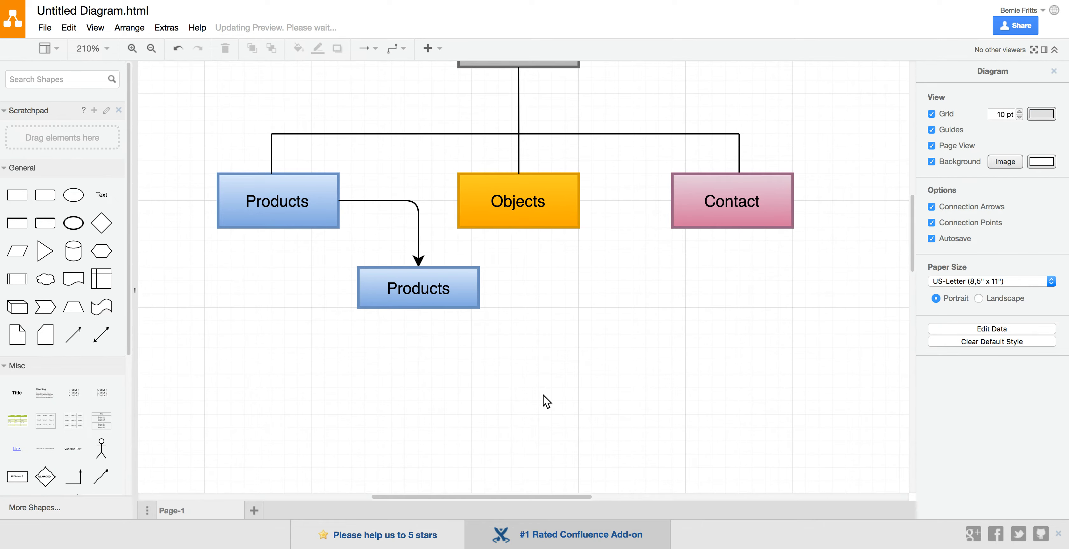
pyautogui.scroll(4, 541, 424)
pyautogui.hscroll(2, 541, 424)
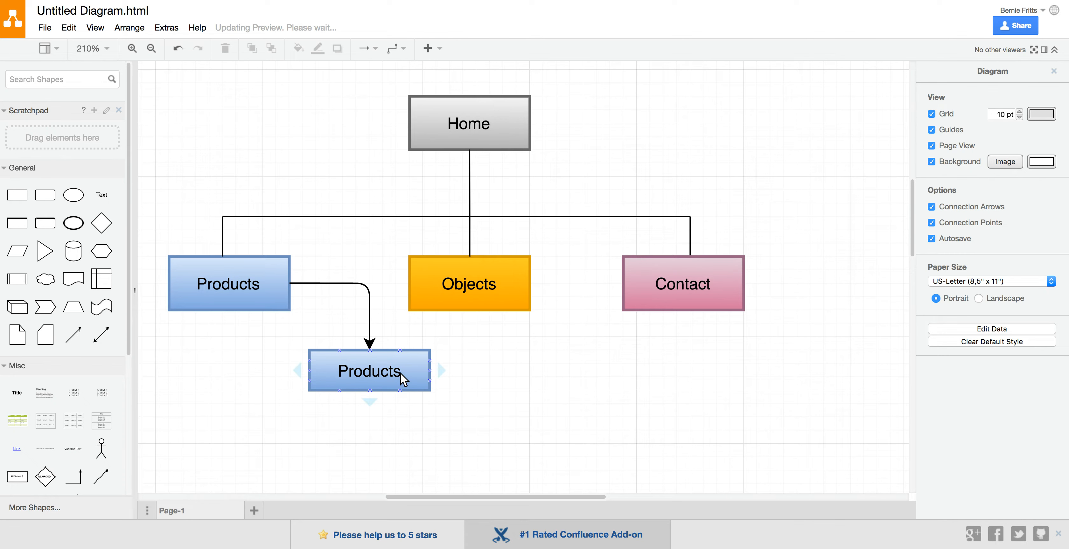
pyautogui.click(382, 371)
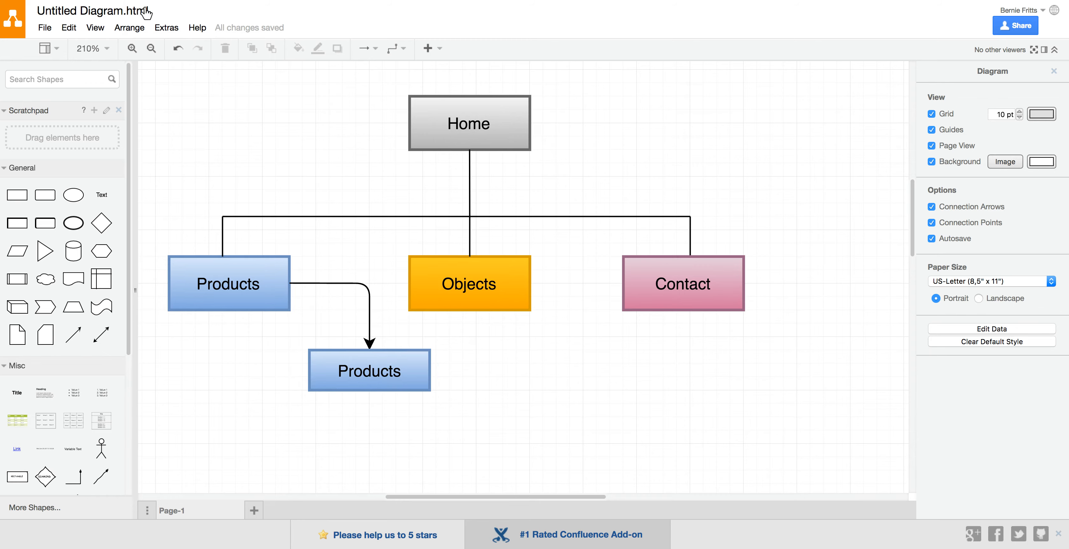
# Rename the diagram as Test Page
pyautogui.click(102, 16)
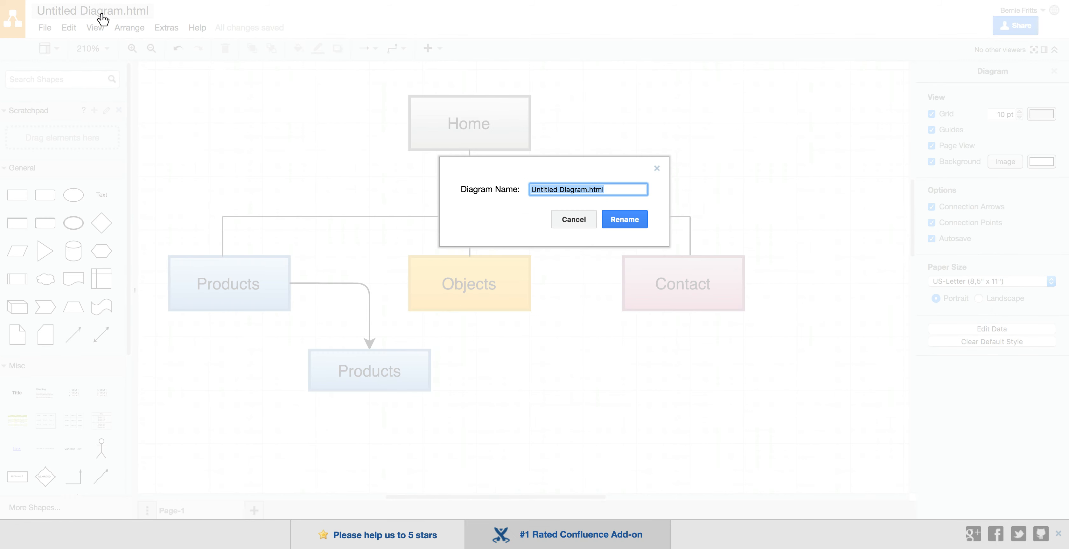
pyautogui.write('Test Pg')
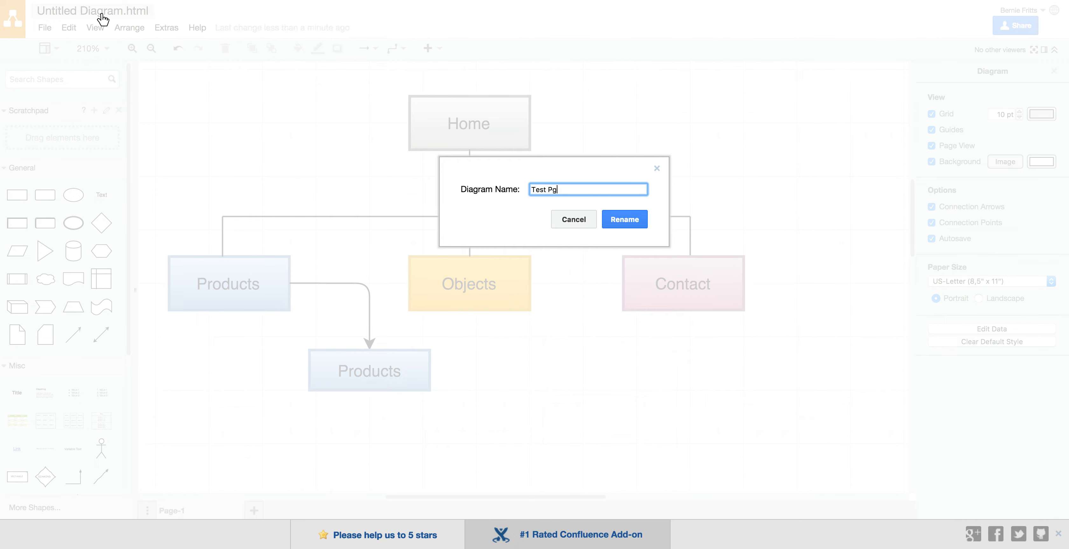
pyautogui.press('BackSpace')
pyautogui.write('age')
pyautogui.press('Return')
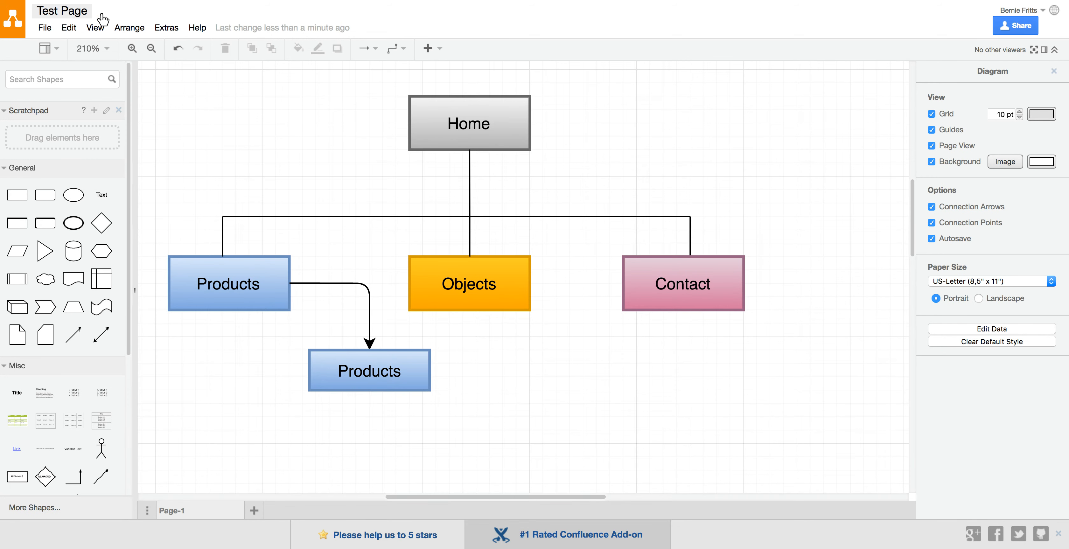
# Export the whole diagram uncropped as the PDF Test Page.pdf and open it in a new window
pyautogui.click(44, 29)
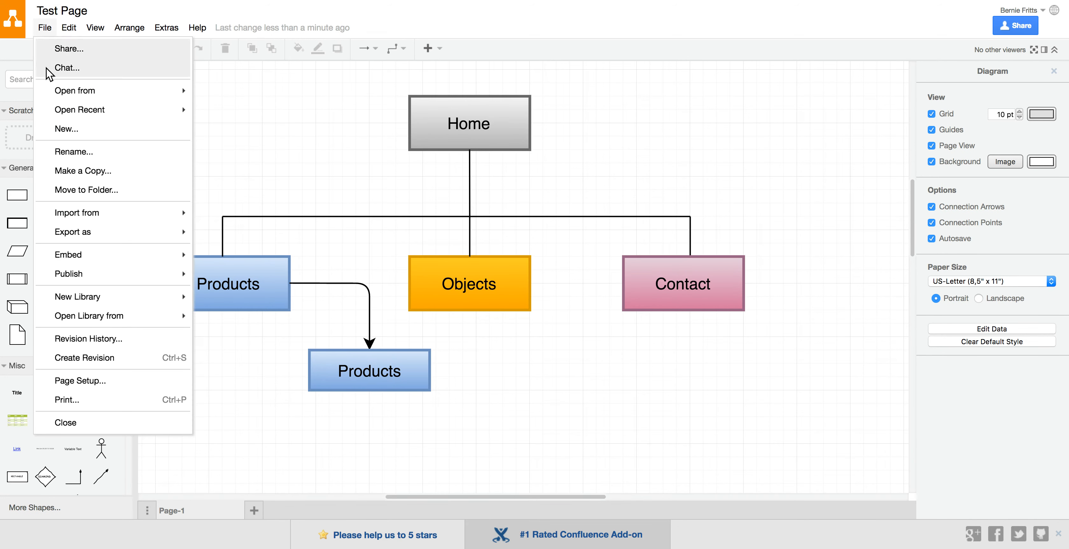
pyautogui.moveTo(92, 252)
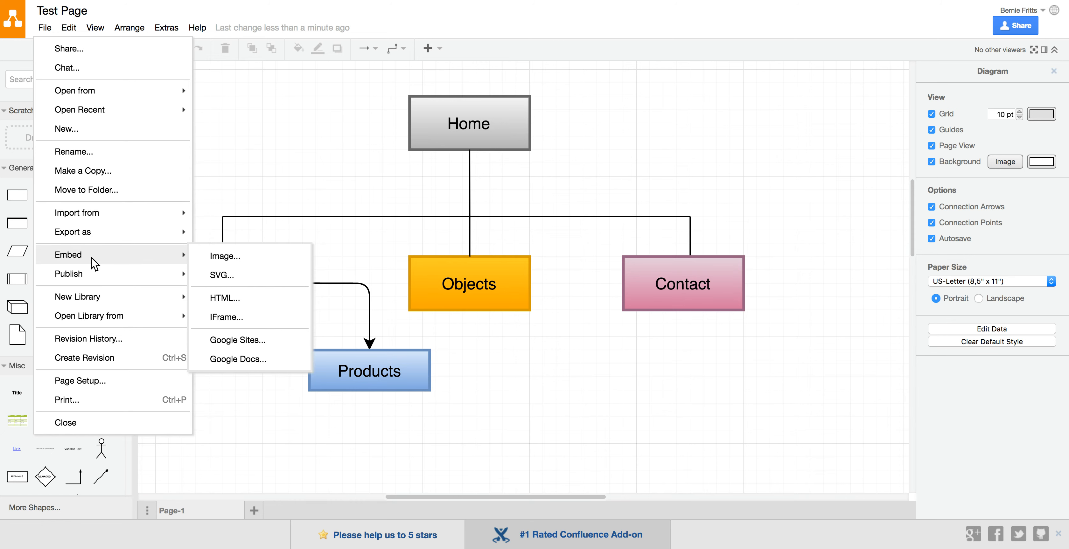
pyautogui.moveTo(86, 231)
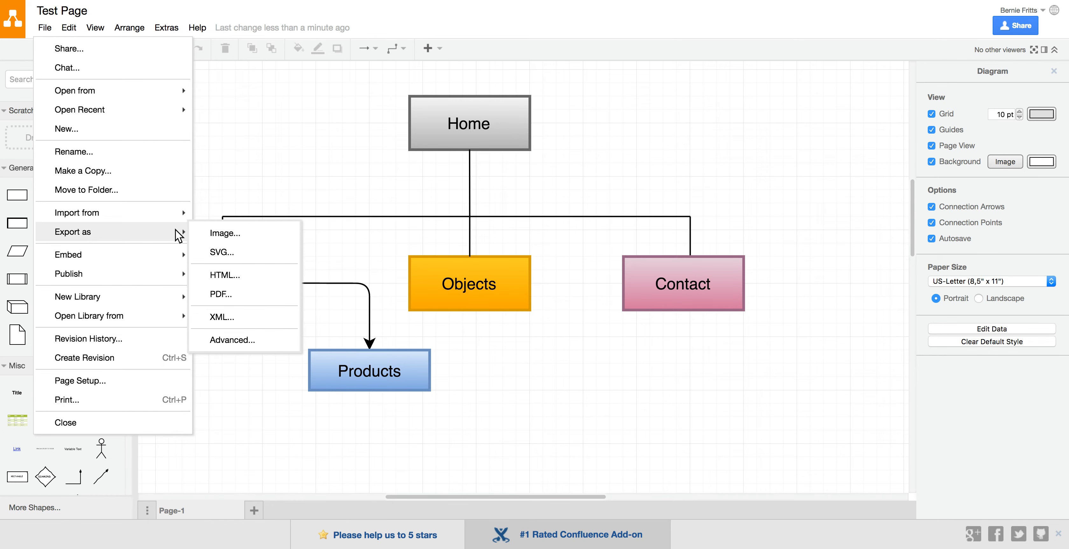
pyautogui.click(198, 294)
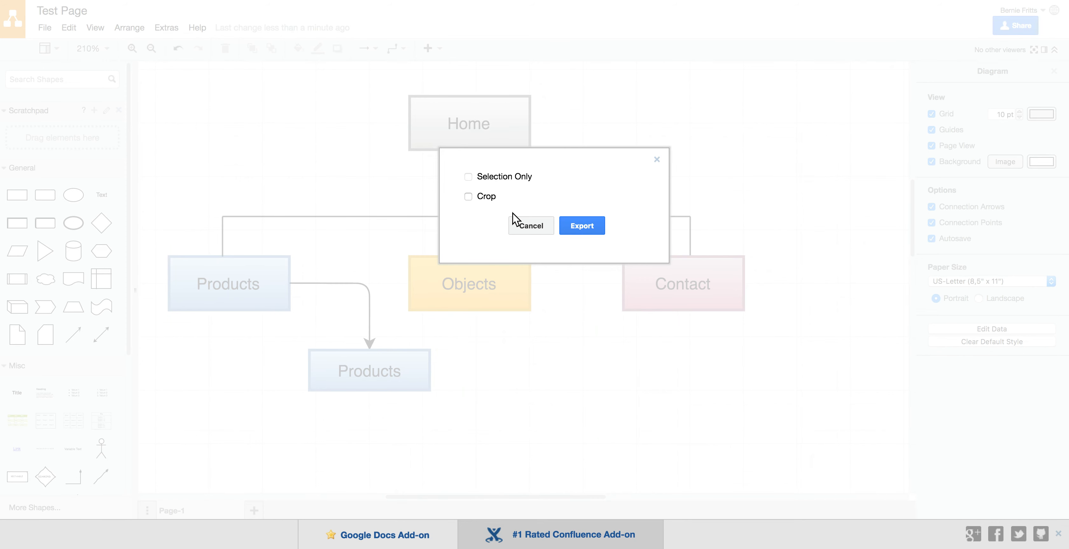
pyautogui.click(581, 227)
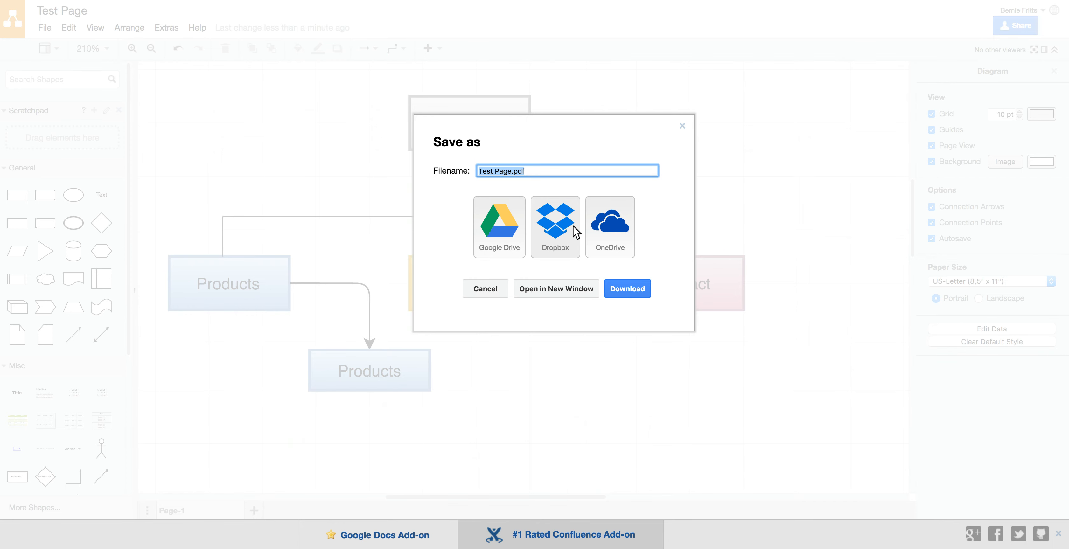
pyautogui.click(563, 290)
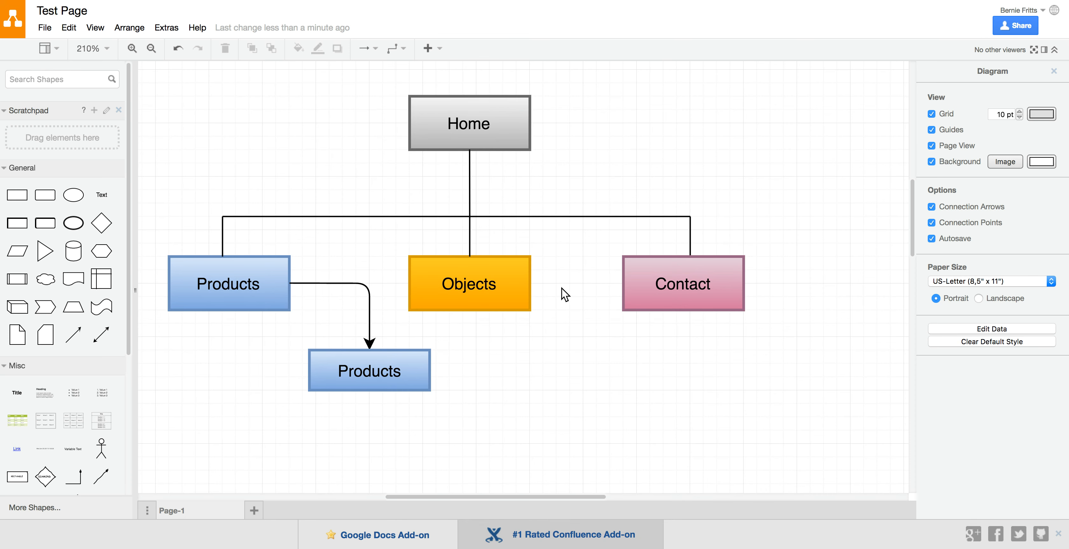